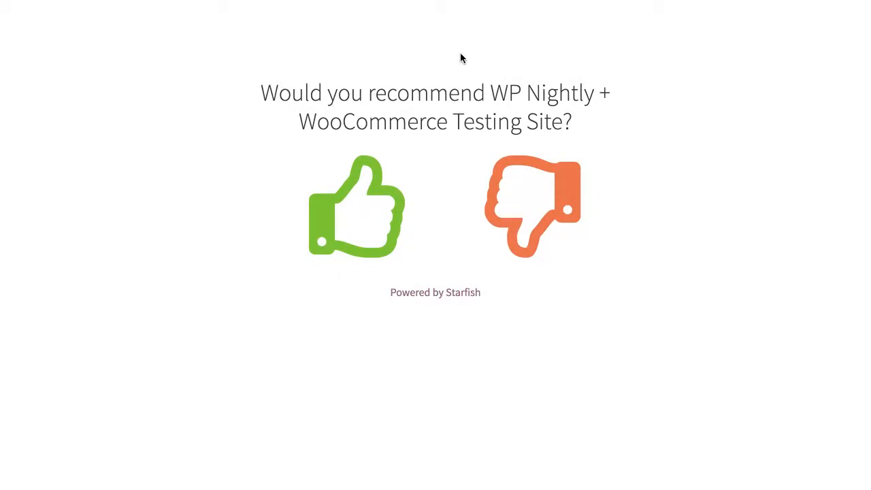
- Answer the sample funnel's recommendation question with the thumbs-up response
left_click(348, 222)
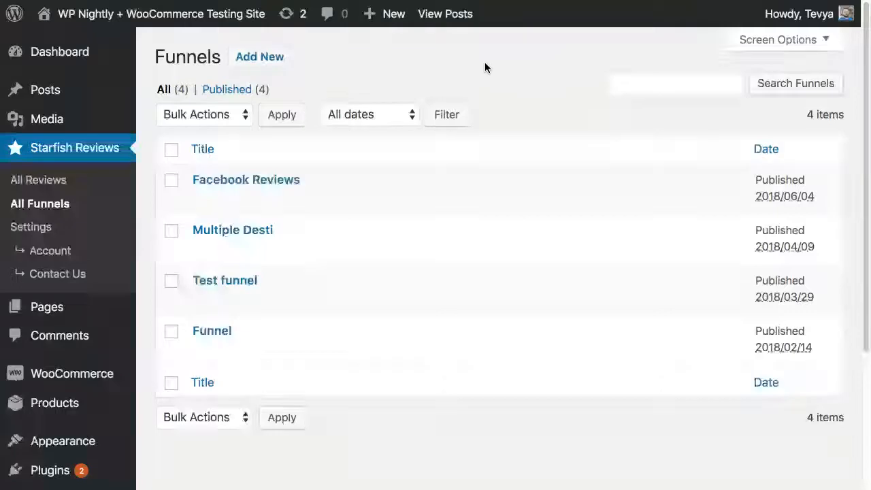
- Open the Facebook Reviews funnel for editing
mouse_move(247, 230)
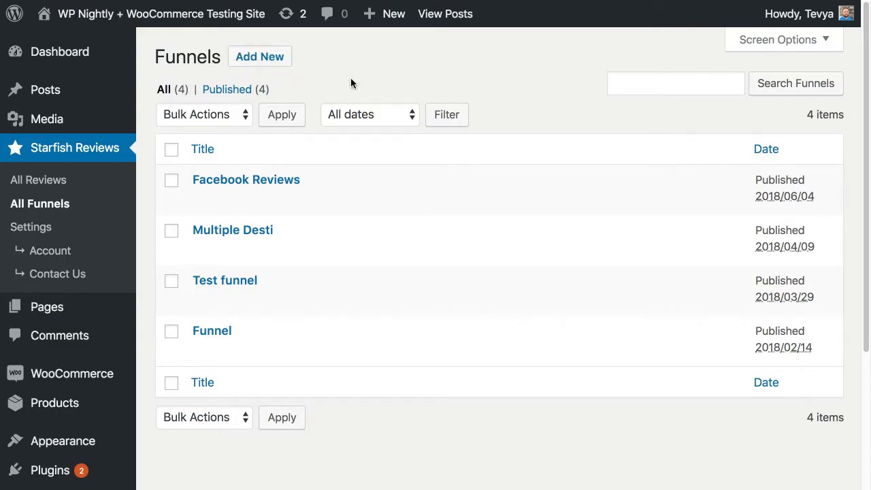
mouse_move(262, 191)
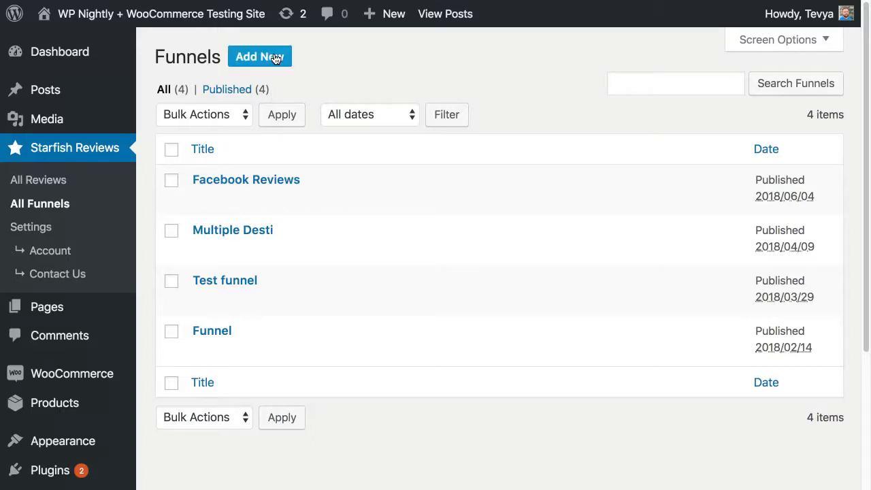
left_click(202, 200)
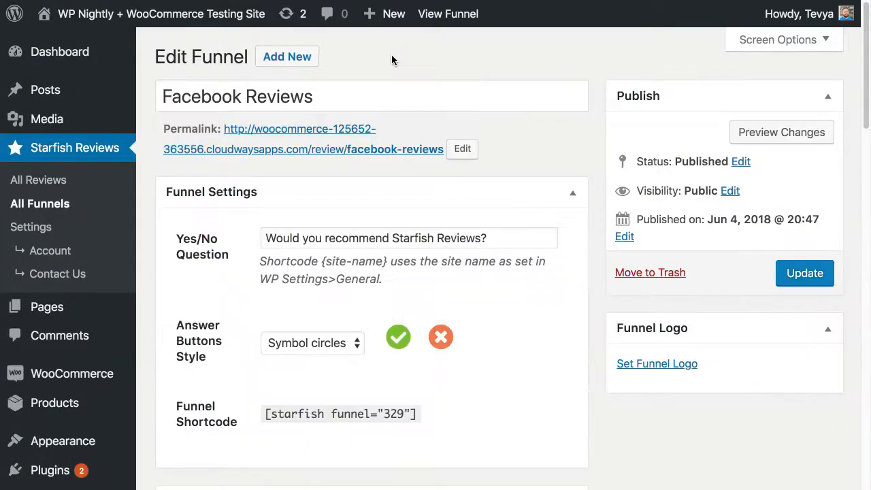
- Examine the funnel's title and permalink, and highlight the Yes/No Question text in Funnel Settings
scroll(498, 245, "down", 4)
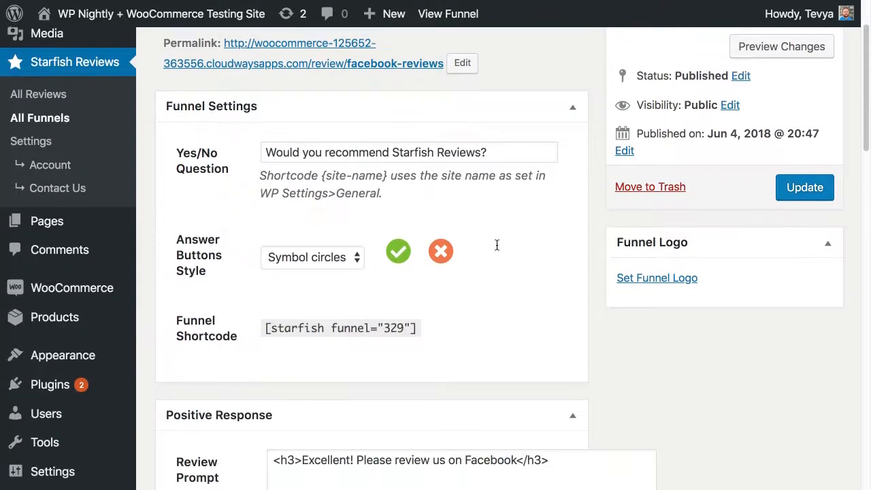
scroll(497, 245, "up", 3)
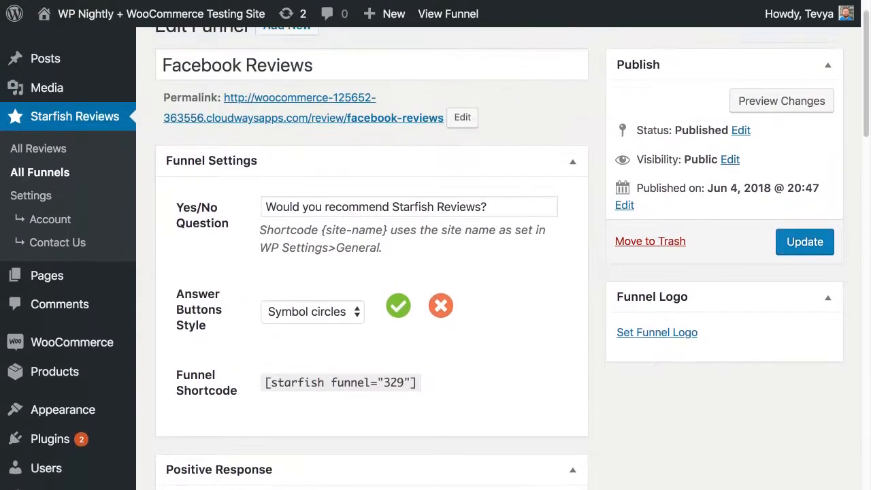
scroll(497, 245, "up", 1)
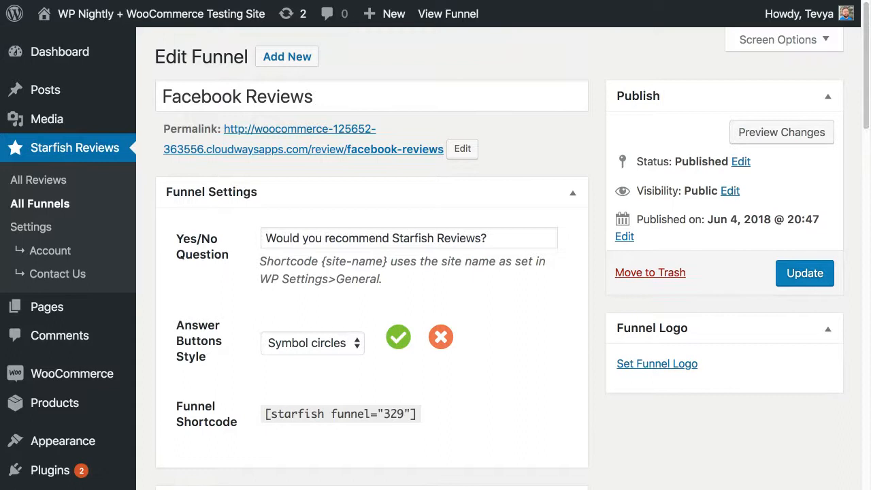
scroll(498, 245, "down", 3)
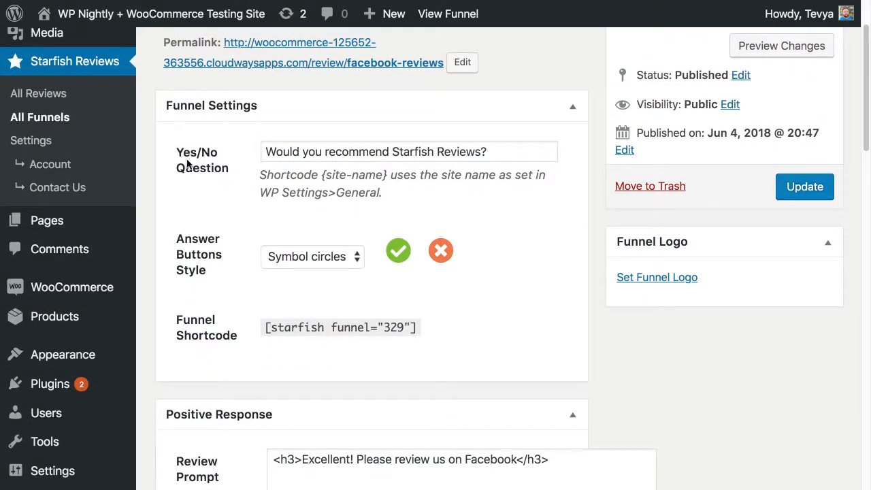
triple_click(268, 151)
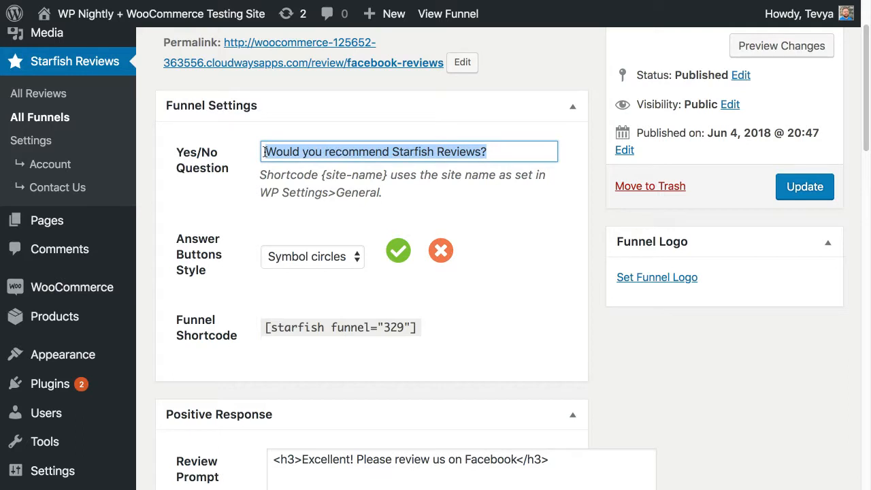
left_click(514, 152)
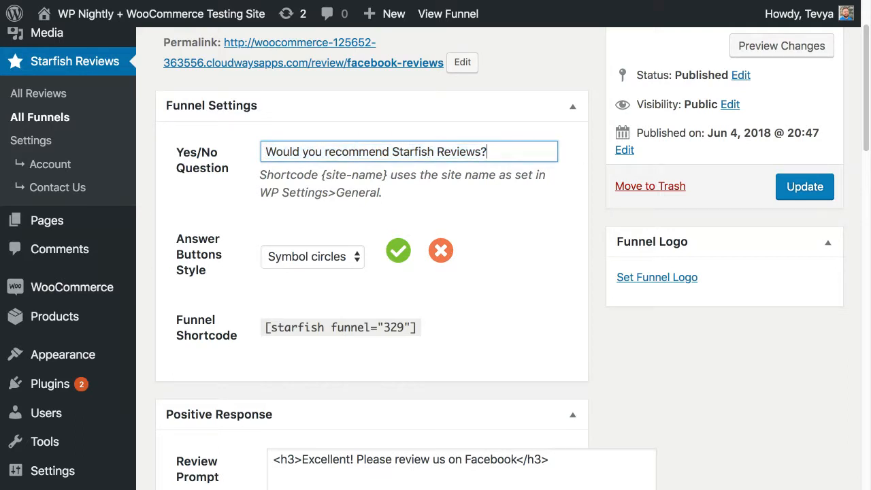
- Try the Faces and Thumbs outline answer button styles, and set the Answer Buttons Style to Faces
scroll(504, 245, "down", 3)
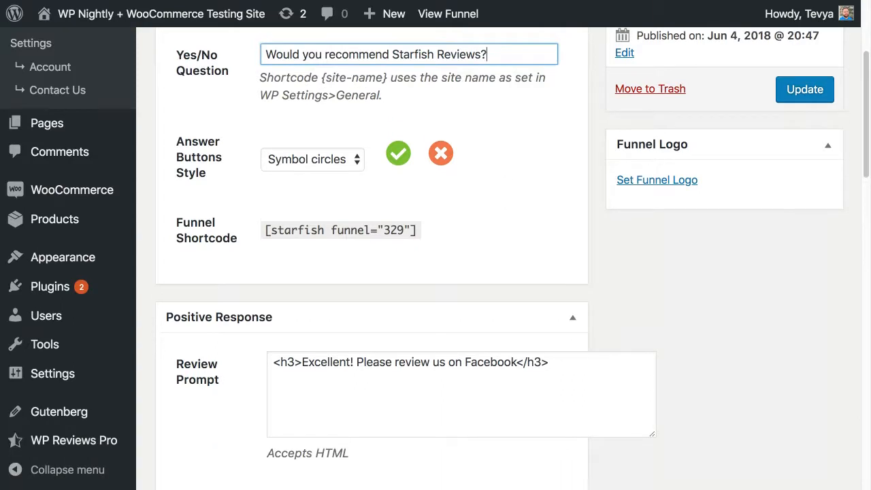
scroll(504, 245, "down", 1)
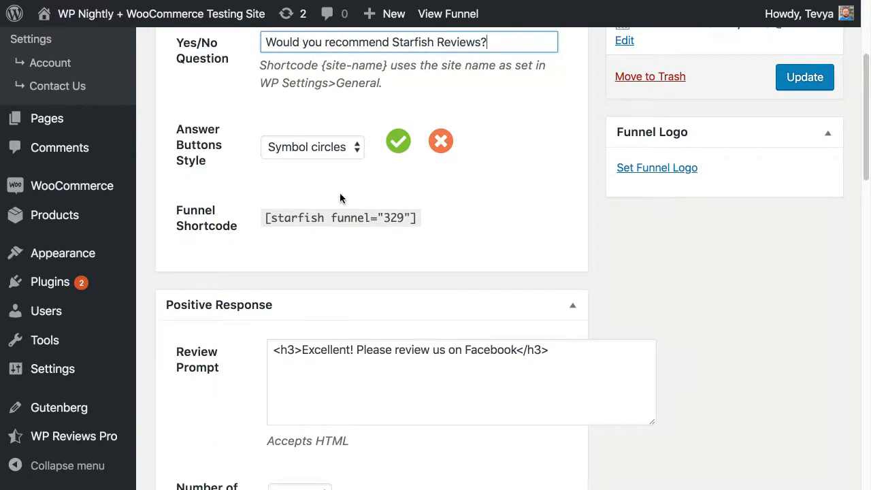
left_click(310, 146)
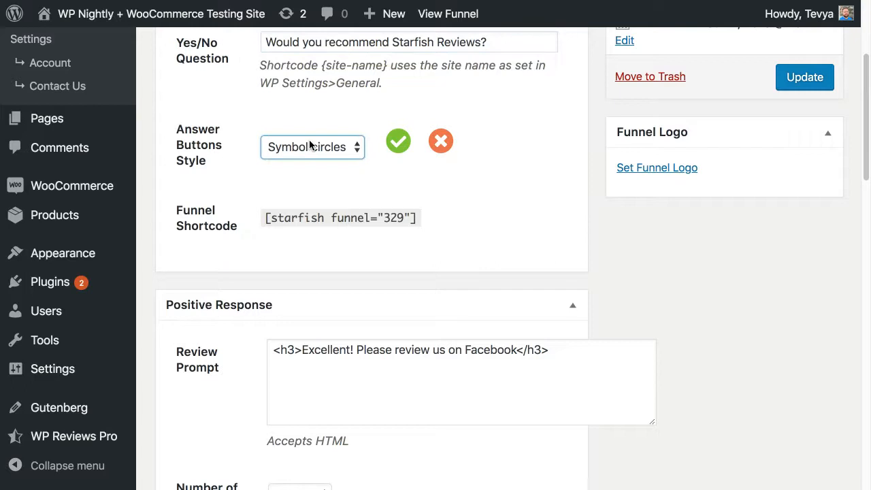
left_click(306, 140)
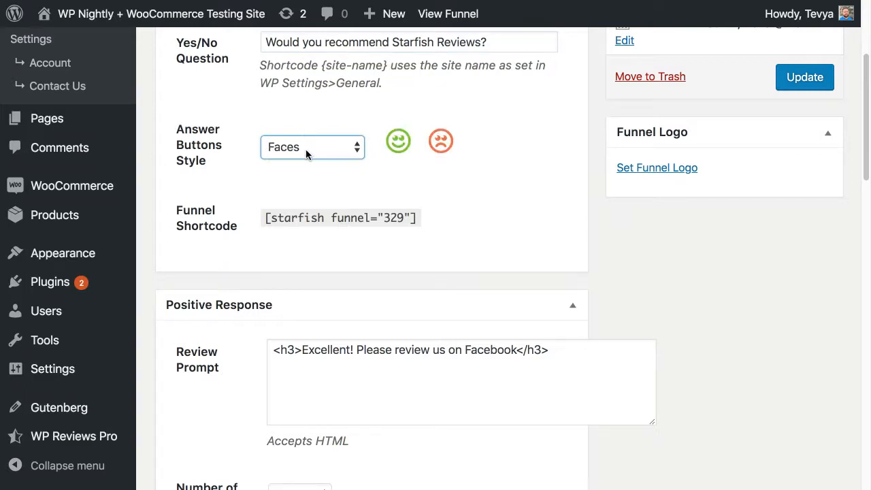
left_click(305, 149)
left_click(311, 147)
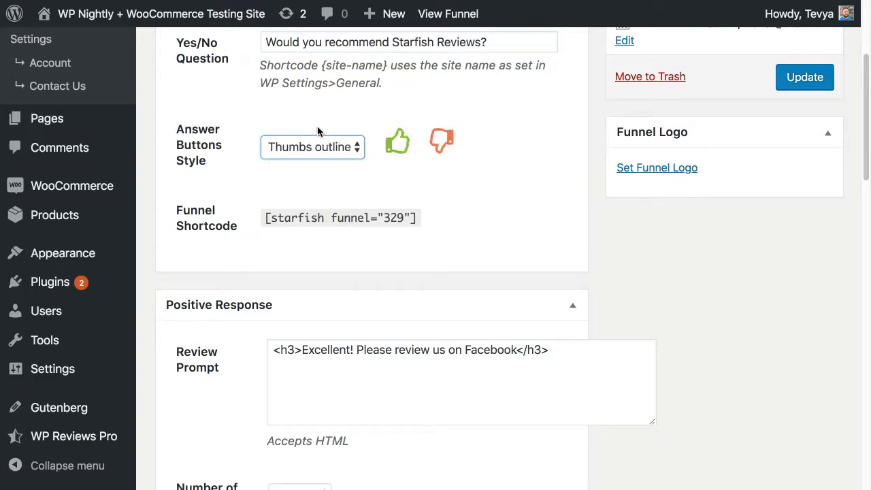
left_click(312, 146)
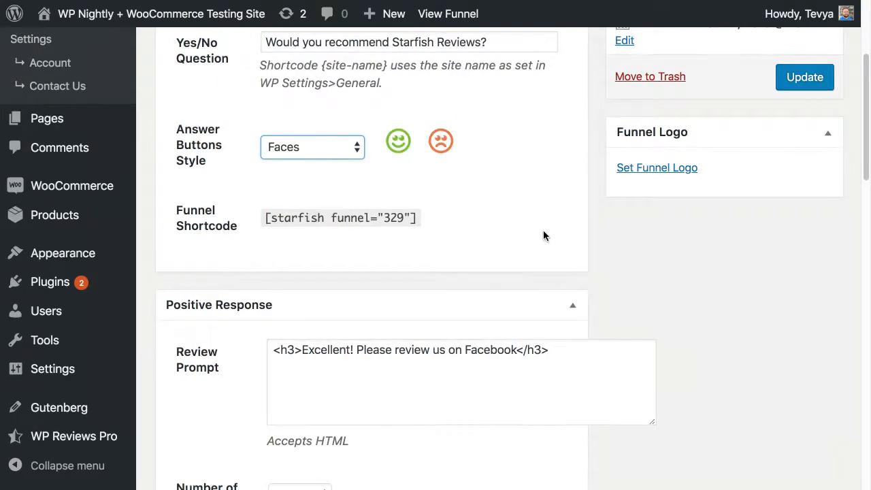
- Highlight the Funnel Shortcode in Funnel Settings for review, and clear the selection
scroll(543, 230, "down", 1)
scroll(543, 230, "up", 5)
scroll(543, 230, "down", 5)
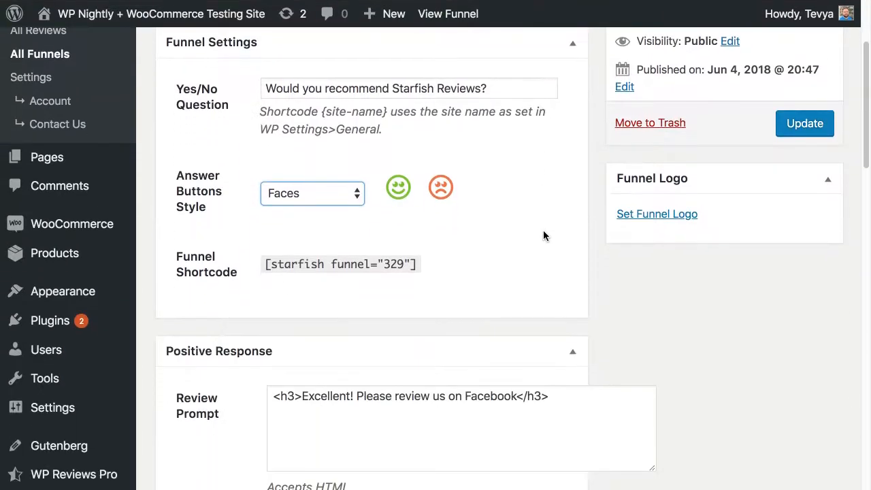
double_click(264, 265)
triple_click(264, 265)
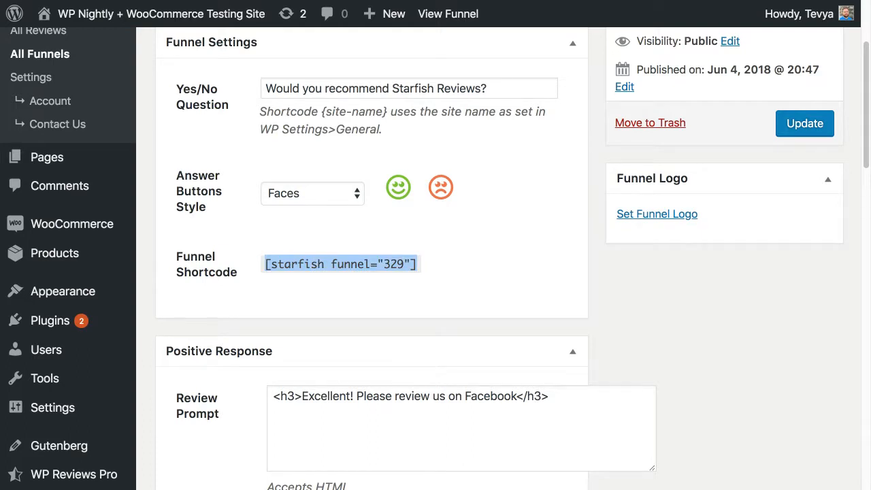
scroll(489, 178, "up", 3)
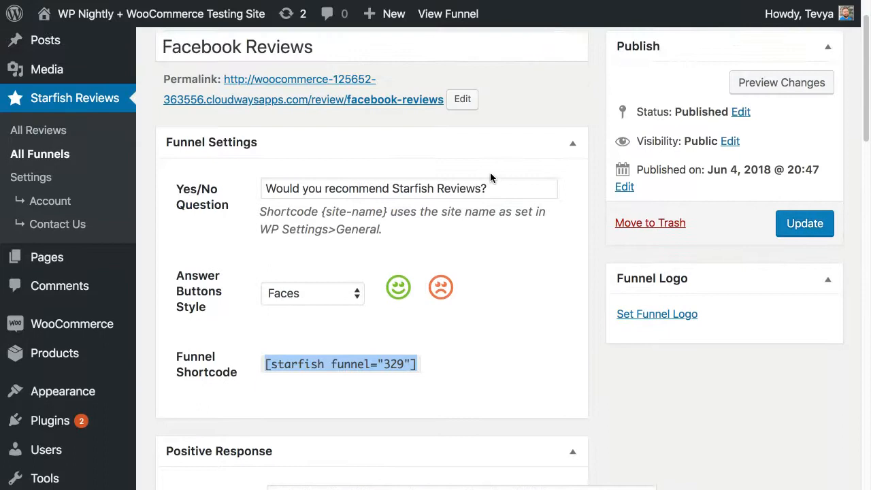
left_click(399, 134)
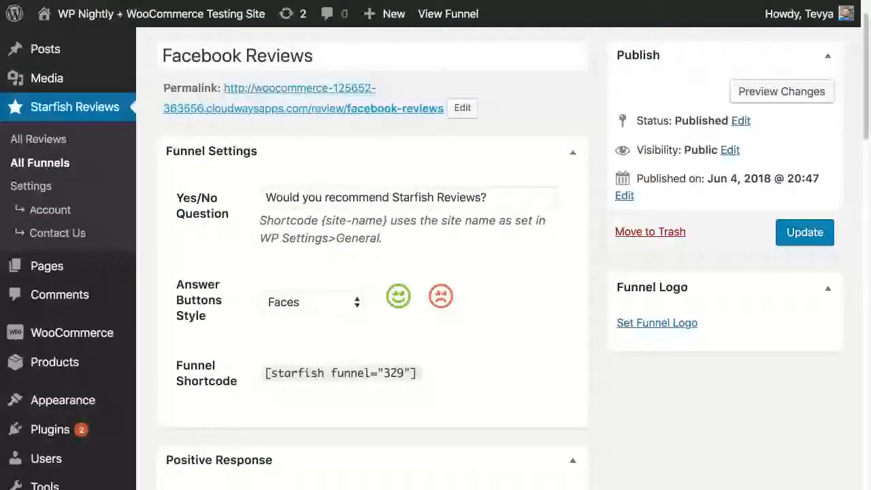
- Examine the Positive Response settings and highlight the HTML text of the Review Prompt
scroll(540, 300, "down", 2)
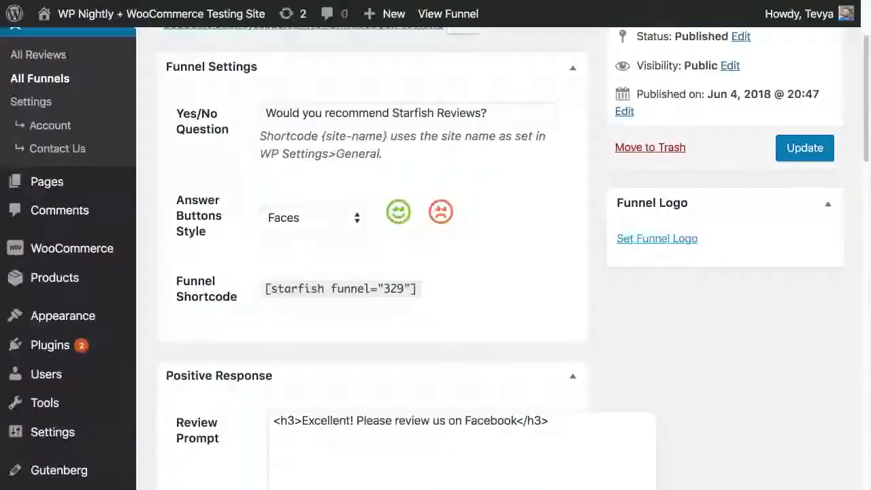
scroll(639, 320, "down", 5)
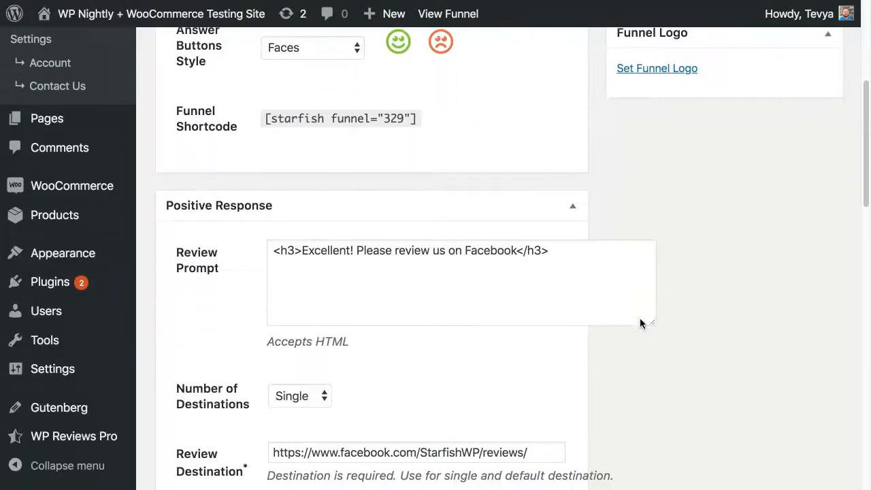
scroll(639, 323, "down", 1)
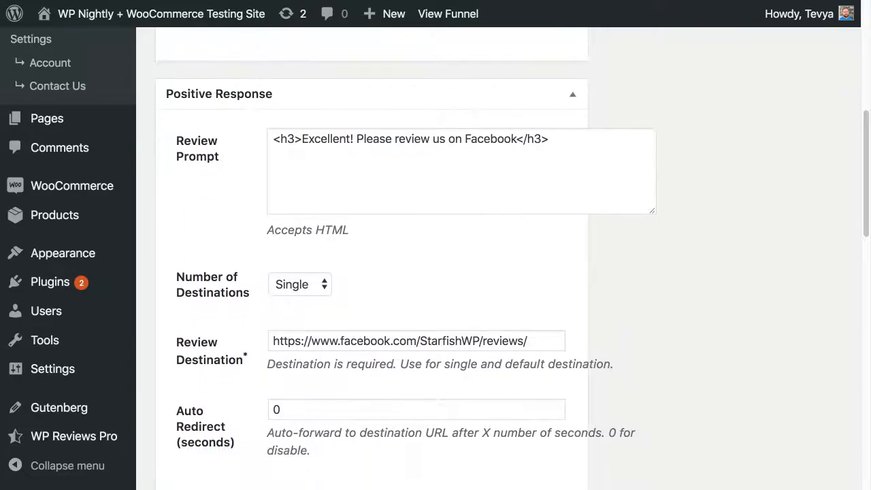
scroll(630, 299, "down", 1)
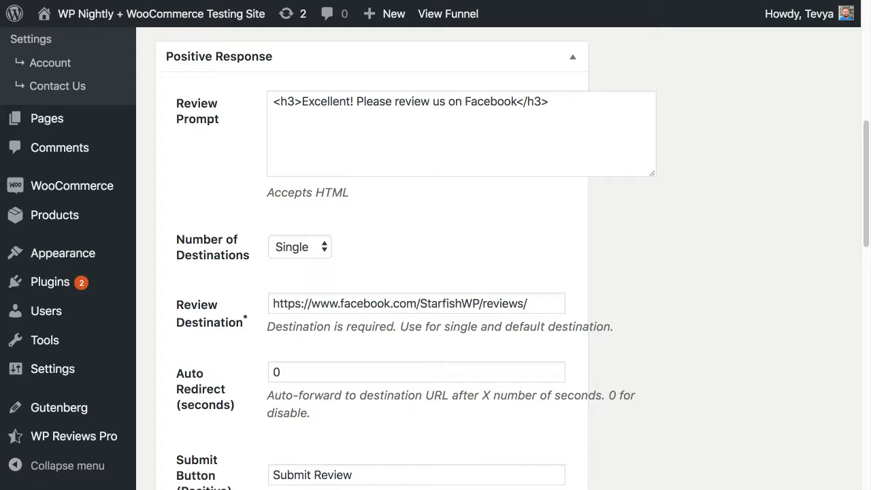
scroll(229, 184, "up", 1)
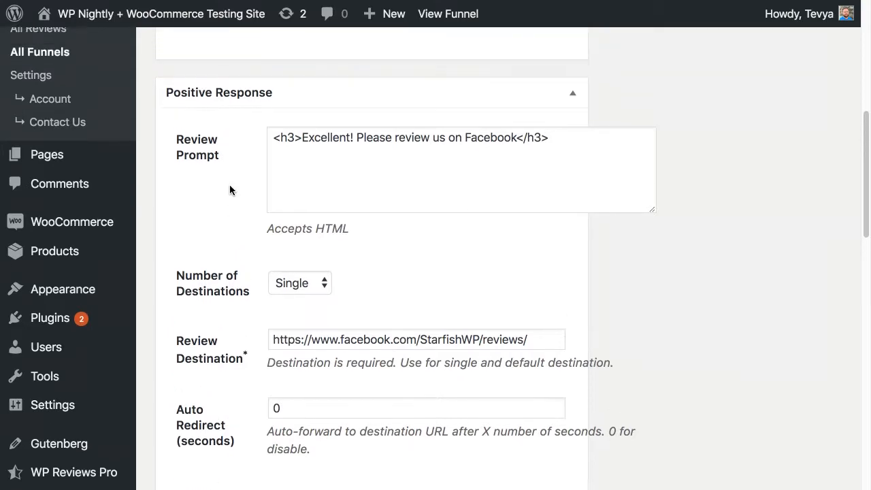
scroll(229, 184, "down", 2)
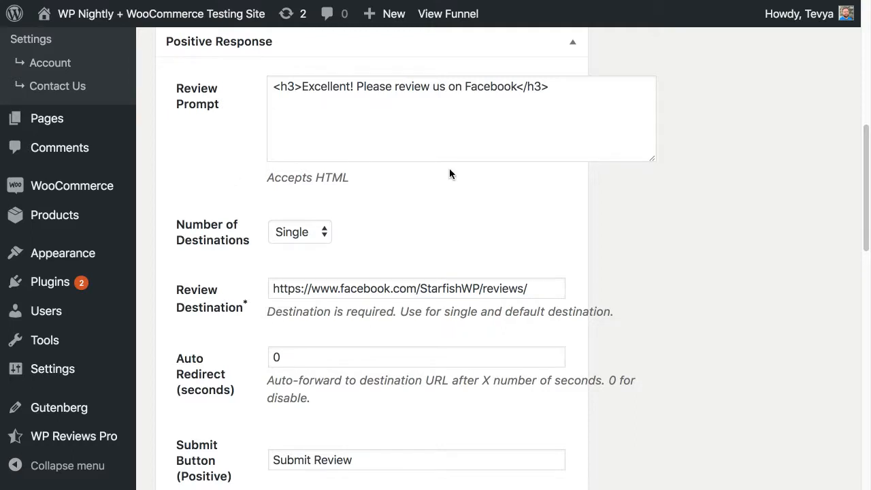
left_click_drag(273, 86, 578, 86)
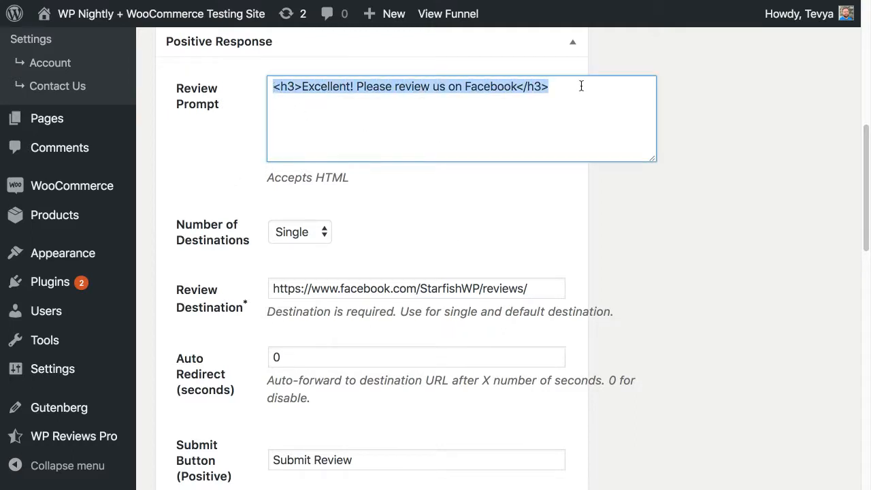
left_click(565, 86)
- Review the remaining Positive Response settings and check the Number of Destinations options, keeping Single selected
scroll(537, 214, "down", 2)
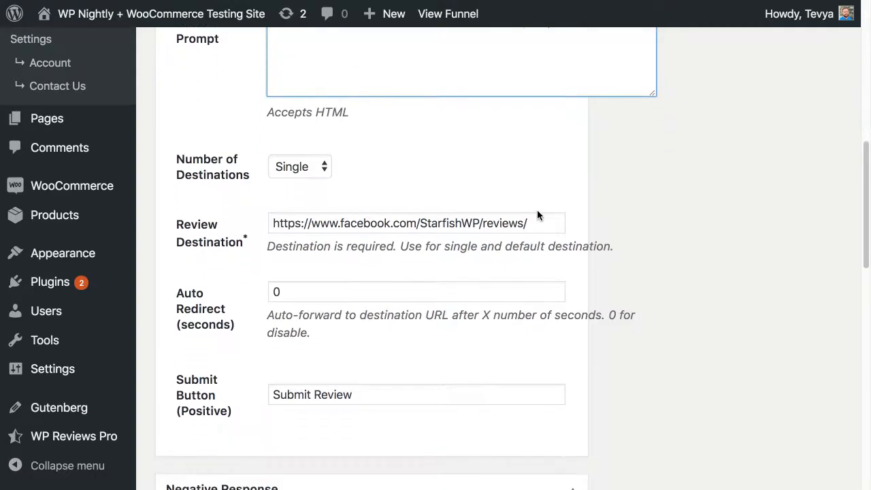
scroll(537, 214, "up", 3)
scroll(558, 136, "down", 1)
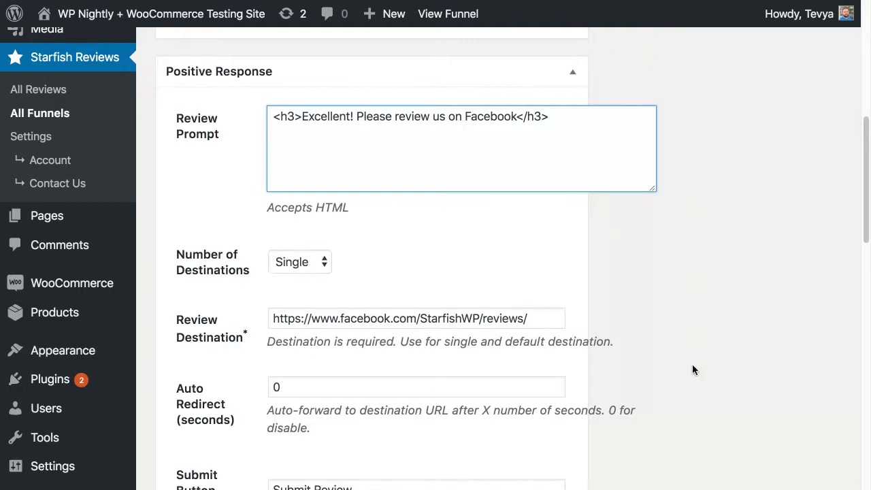
scroll(623, 447, "down", 3)
scroll(623, 447, "up", 3)
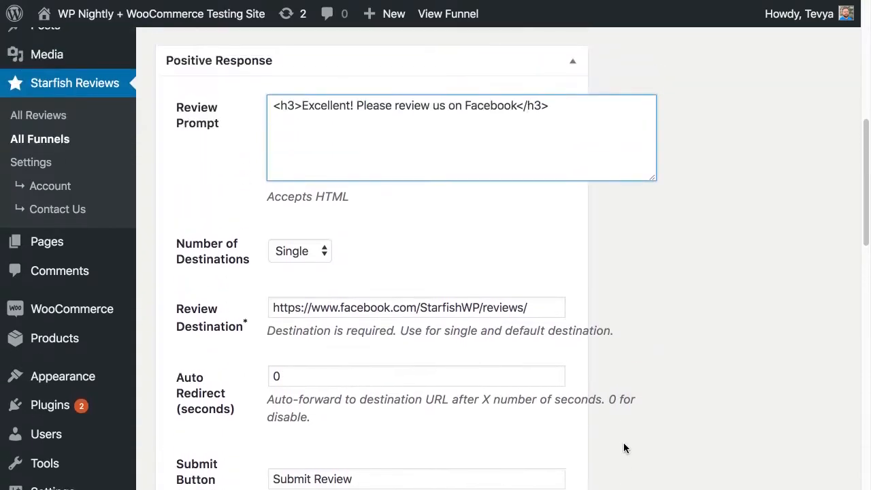
scroll(269, 293, "down", 3)
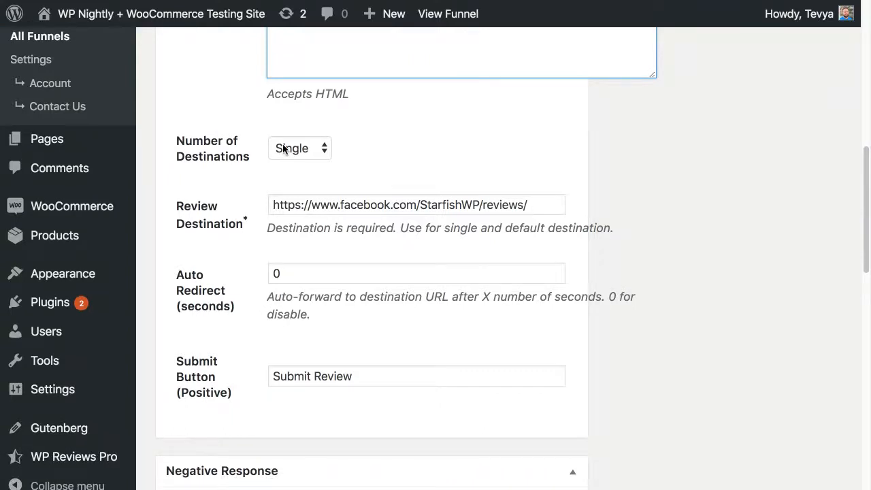
scroll(282, 145, "up", 3)
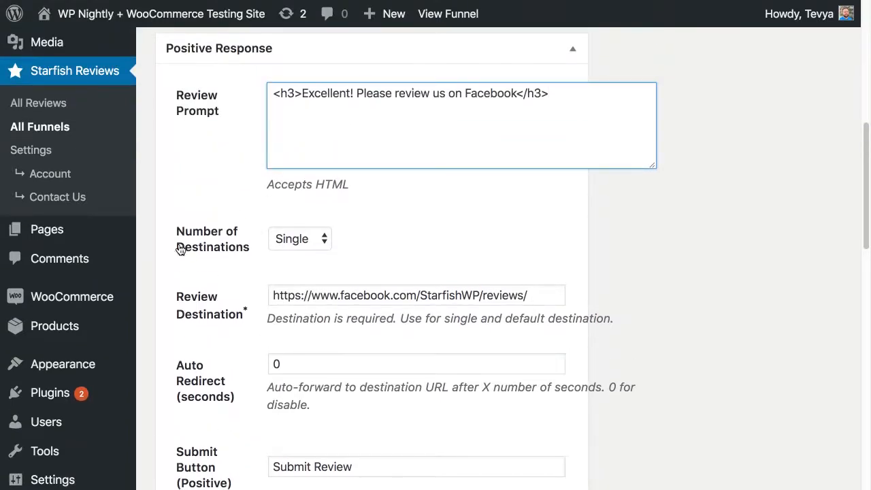
scroll(329, 250, "down", 2)
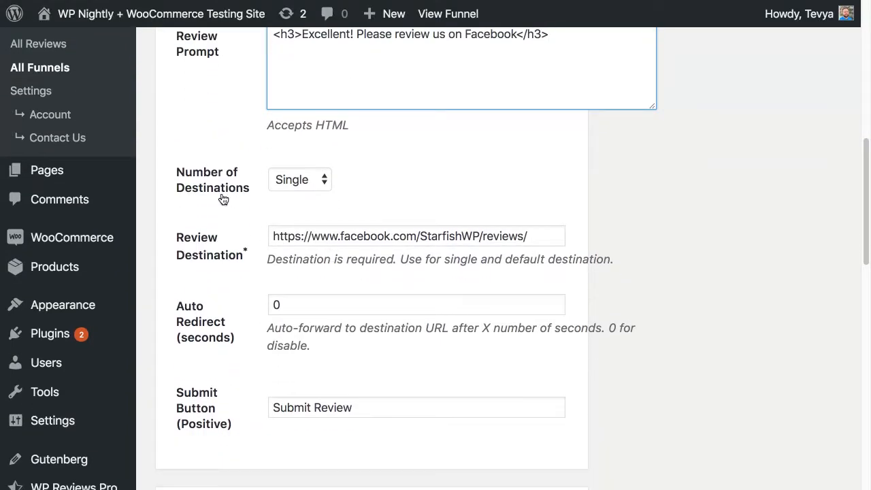
left_click(301, 180)
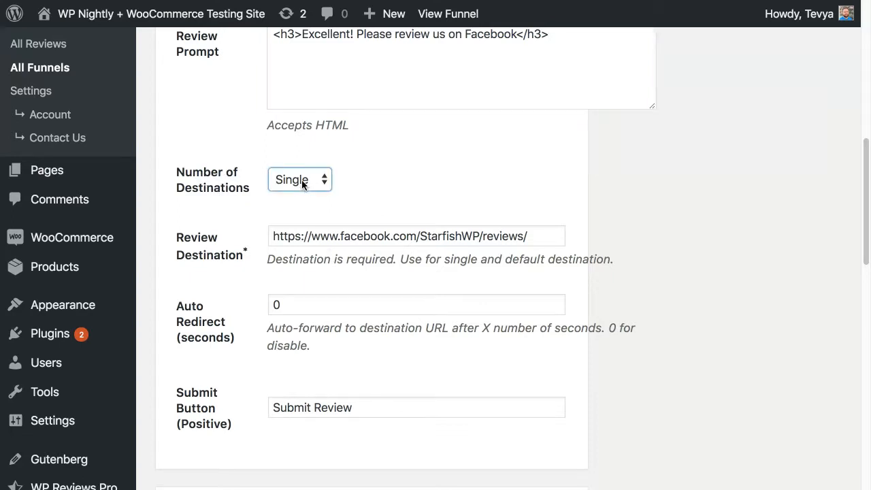
left_click(378, 182)
scroll(378, 182, "down", 2)
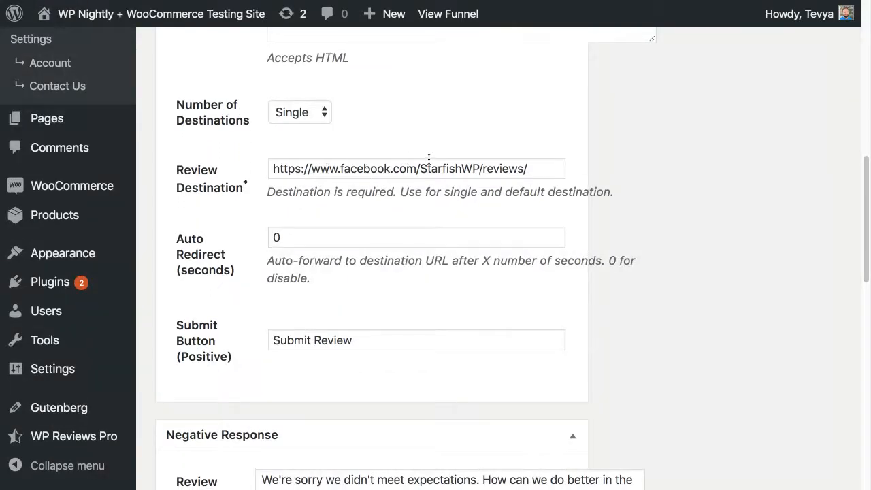
- Highlight the Review Destination URL in the Positive Response settings for review, and clear the selection
left_click(532, 169)
key("ctrl+a")
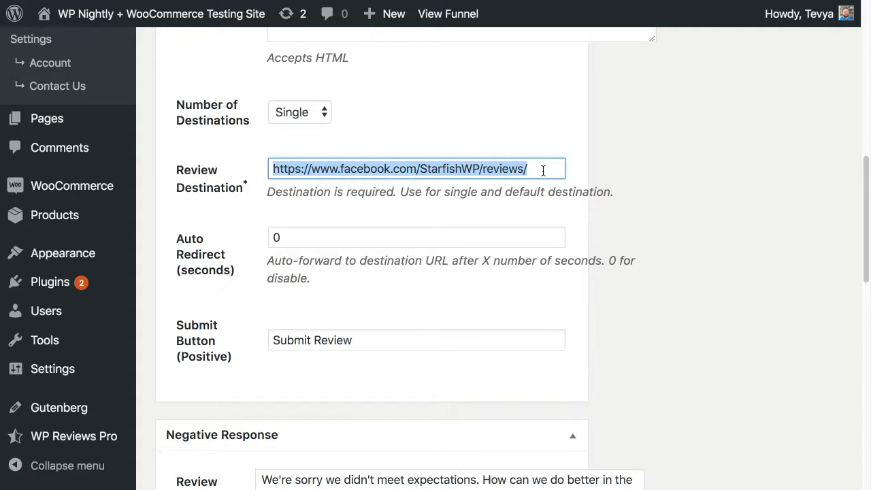
left_click(256, 169)
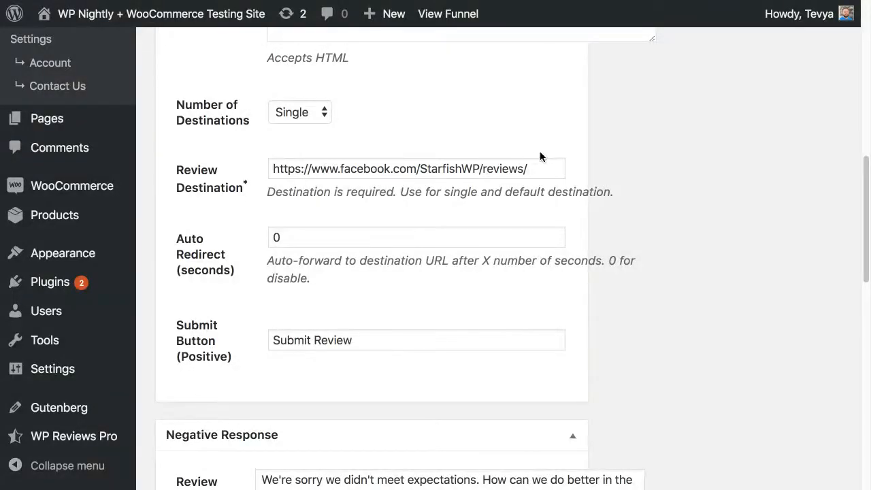
- Point out the Auto Redirect field, and give the positive answer on the live funnel page to demonstrate the redirect
left_click(339, 242)
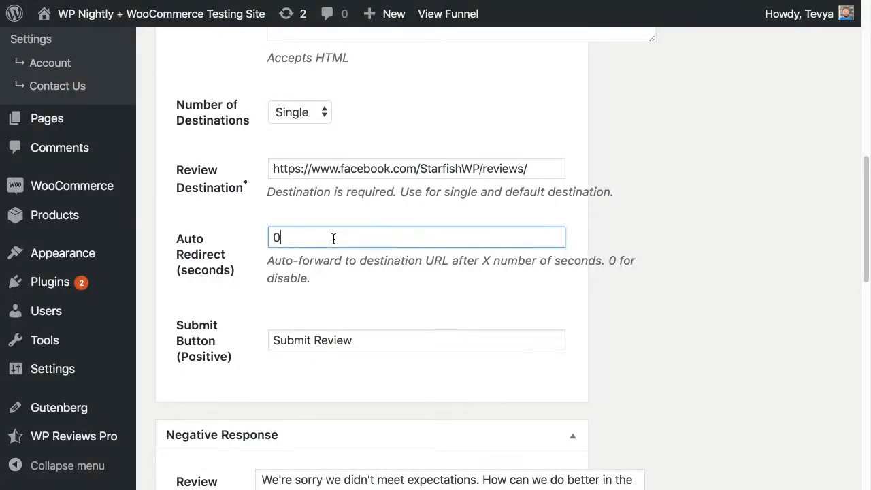
scroll(331, 272, "down", 3)
left_click(259, 4)
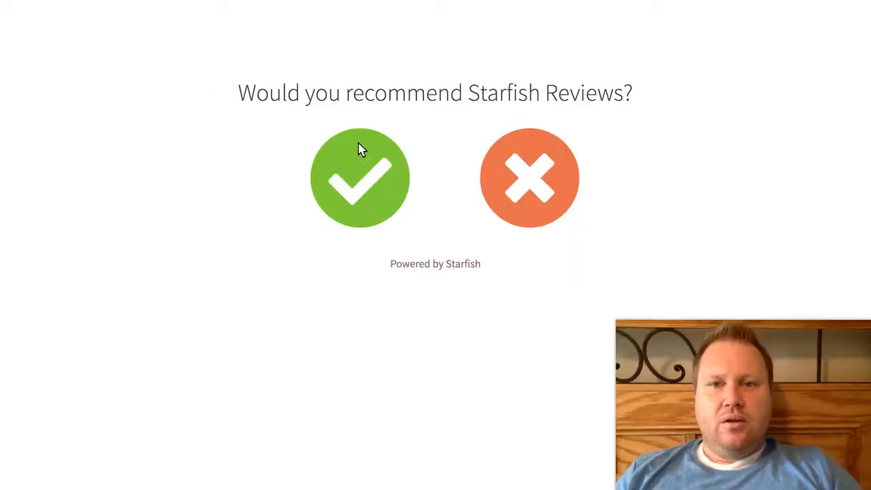
left_click(359, 182)
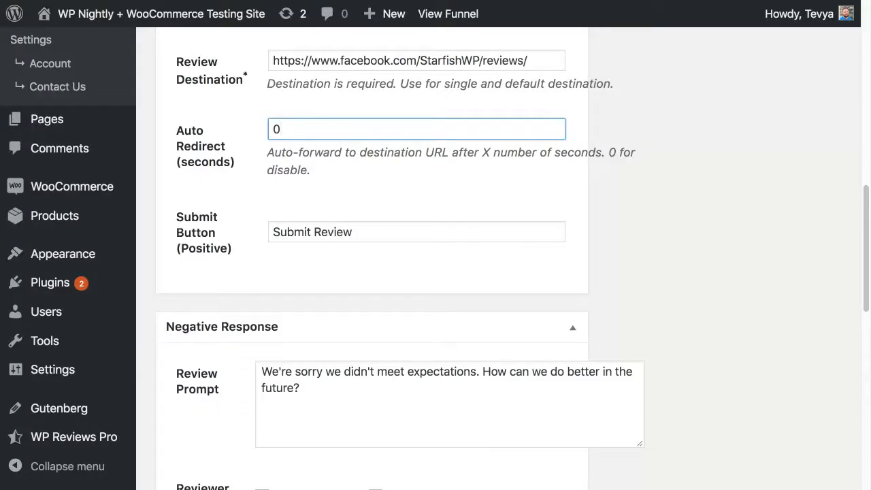
- Set the Auto Redirect delay of the positive response to 3 seconds
double_click(300, 129)
type("3")
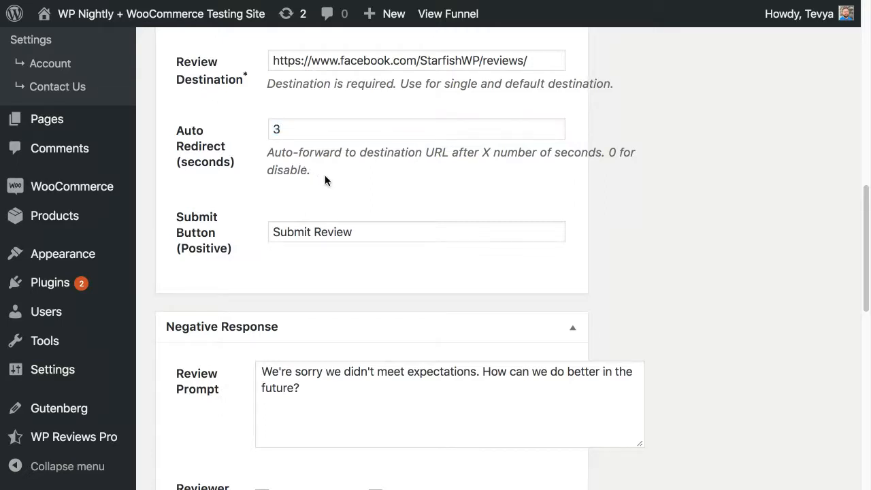
left_click(291, 128)
left_click(287, 176)
scroll(349, 201, "down", 2)
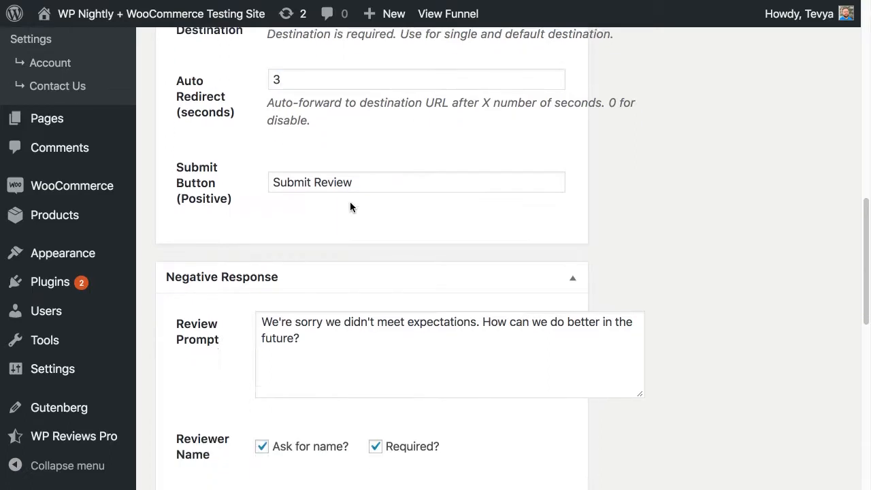
- Set Auto Redirect back to 0 seconds
left_click(377, 164)
left_click_drag(286, 62, 241, 66)
type("0")
left_click(356, 100)
- Highlight the Submit Button (Positive) text "Submit Review" for review, and clear the selection
left_click(381, 163)
key("shift+Left")
key("shift+Left")
key("shift+Left")
key("shift+Left")
key("shift+Left")
key("shift+Left")
key("shift+Left")
key("shift+Left")
key("shift+Left")
key("shift+Left")
key("shift+Left")
key("shift+Left")
key("shift+Left")
left_click(345, 197)
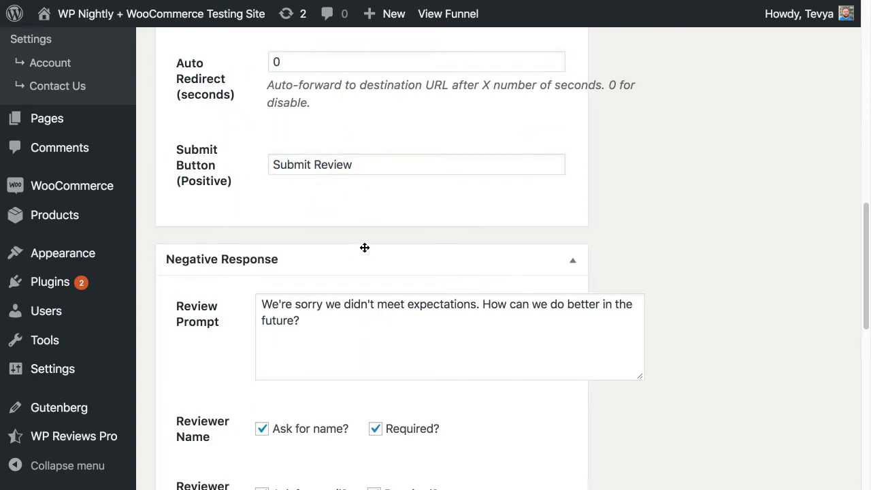
- Review the Negative Response prompt and reviewer fields, and give the negative answer on the live funnel page
scroll(365, 248, "down", 5)
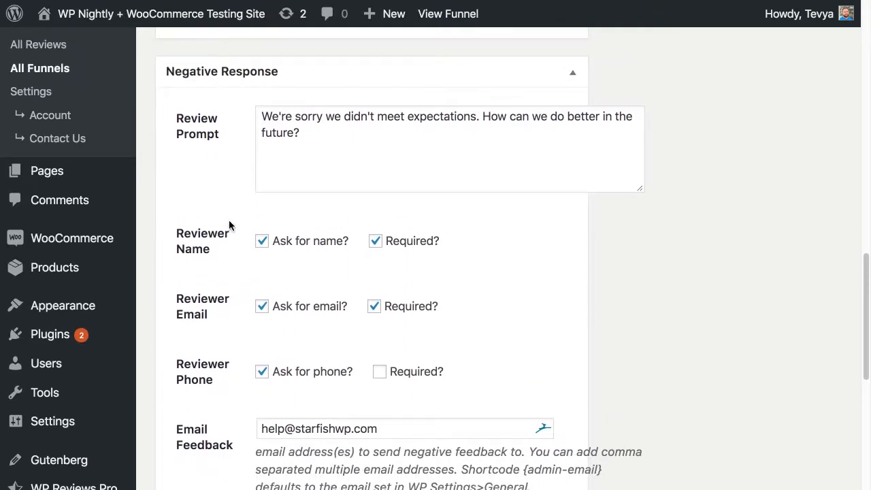
scroll(229, 225, "down", 2)
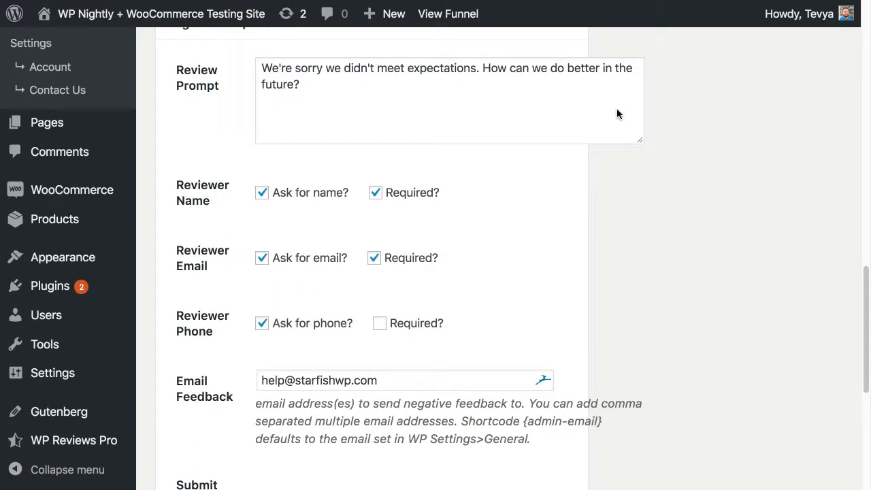
scroll(344, 322, "down", 2)
scroll(344, 317, "up", 3)
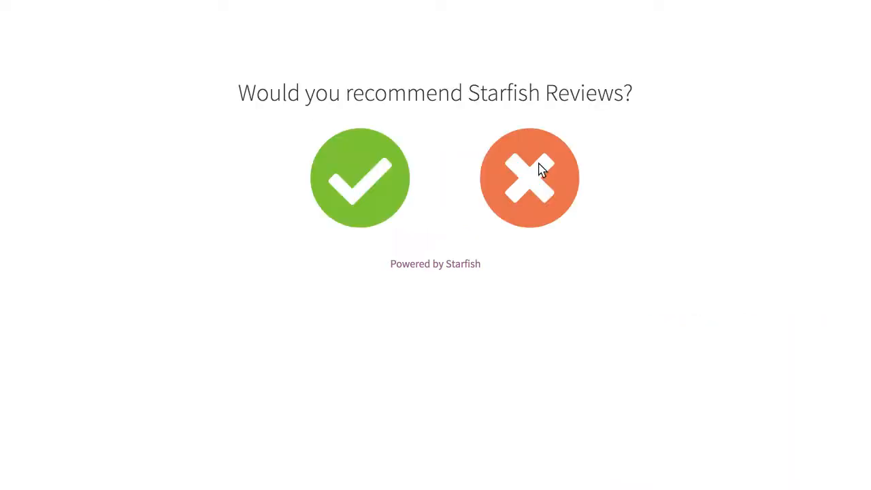
left_click(525, 183)
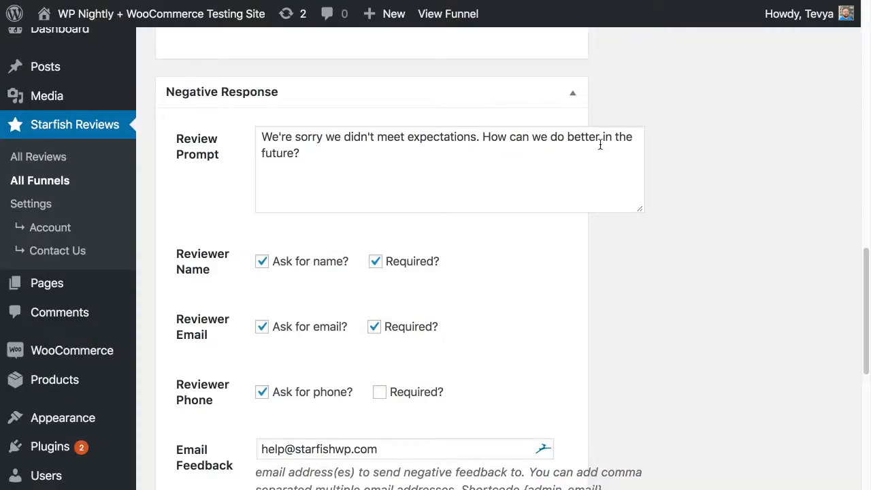
- Review the reviewer name, email and phone options and the Email Feedback field of the Negative Response settings
scroll(323, 367, "down", 5)
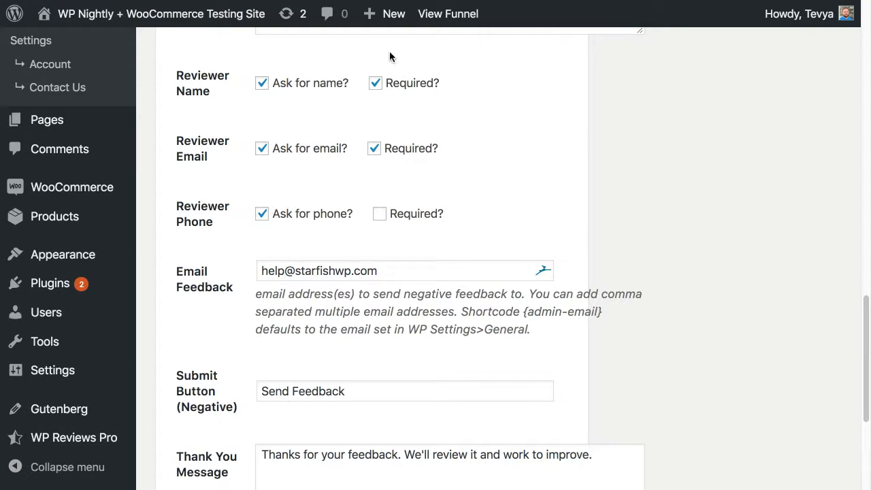
scroll(424, 236, "down", 1)
scroll(425, 236, "down", 3)
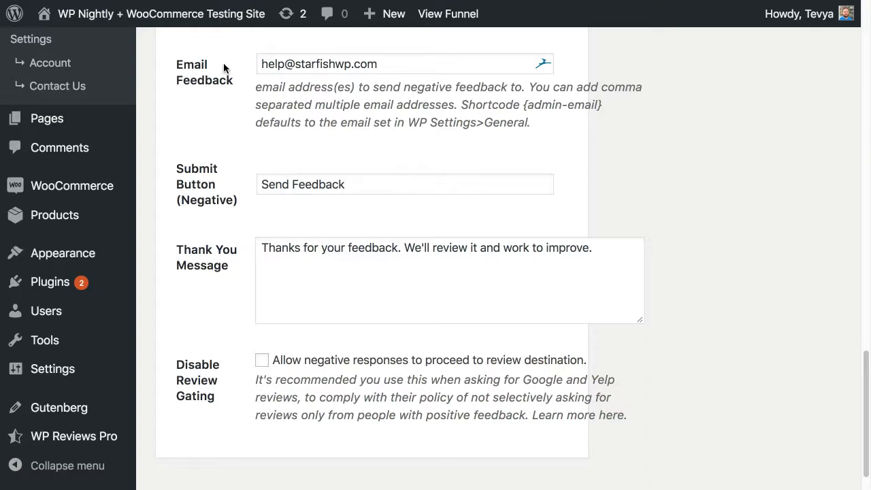
scroll(234, 83, "up", 1)
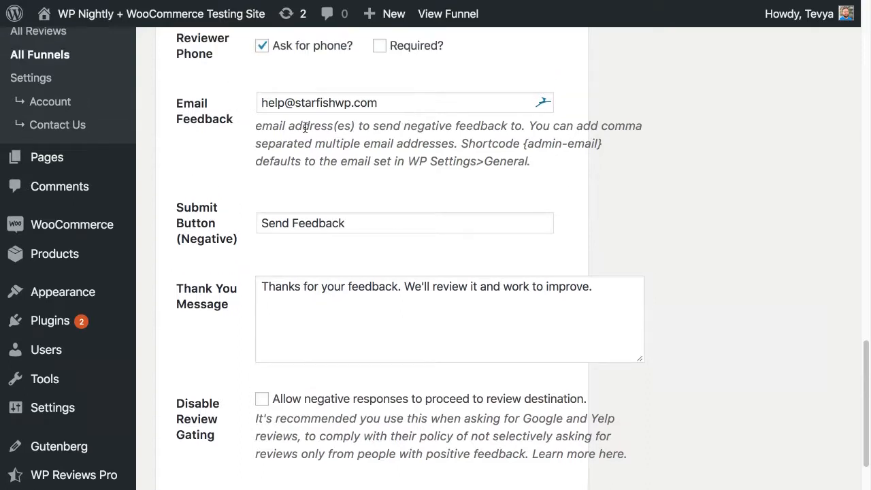
scroll(347, 246, "down", 2)
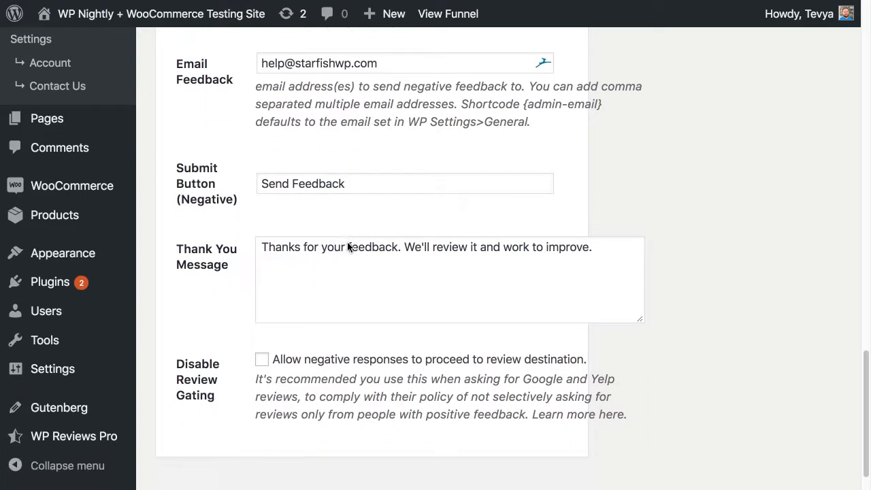
left_click(260, 64)
left_click(404, 65)
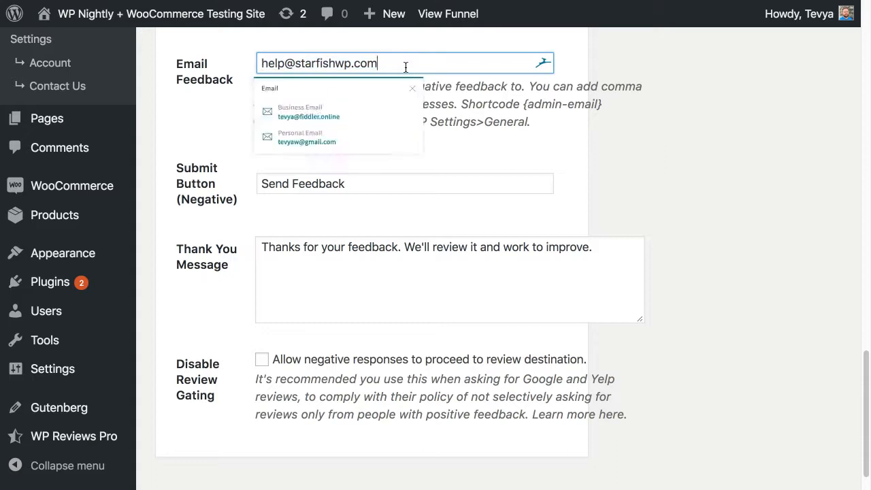
left_click(204, 143)
- Highlight the Submit Button (Negative) text "Send Feedback" and compare it with the live funnel page
scroll(226, 185, "down", 2)
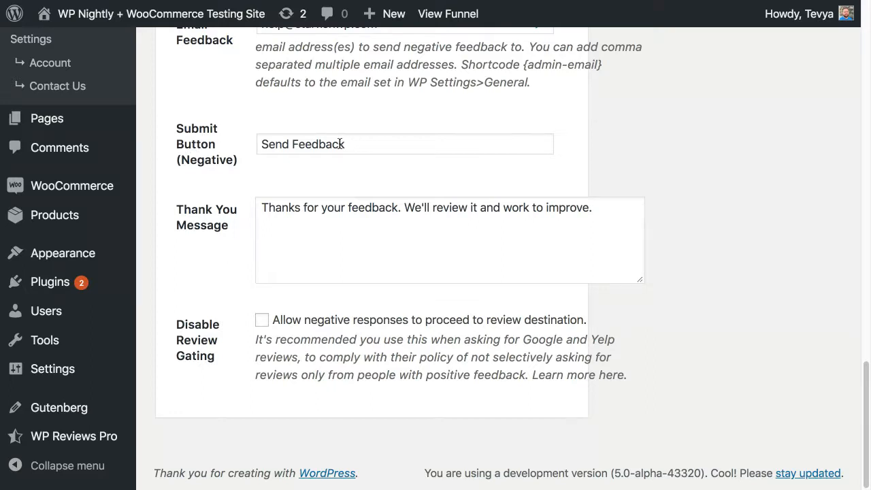
left_click(377, 142)
key("shift+Left")
key("shift+Left")
key("shift+Left")
key("shift+Left")
key("shift+Left")
key("shift+Left")
key("shift+Left")
key("shift+Left")
key("shift+Left")
key("shift+Left")
key("shift+Left")
key("shift+Left")
key("shift+Left")
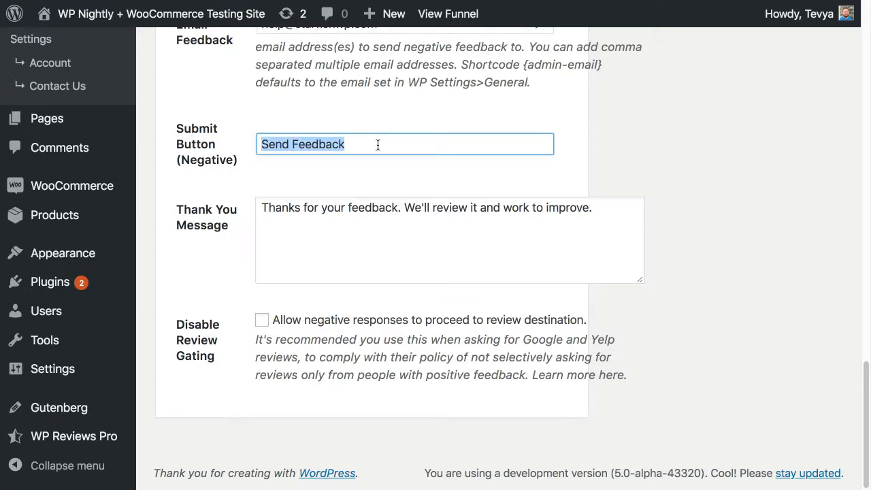
left_click(272, 11)
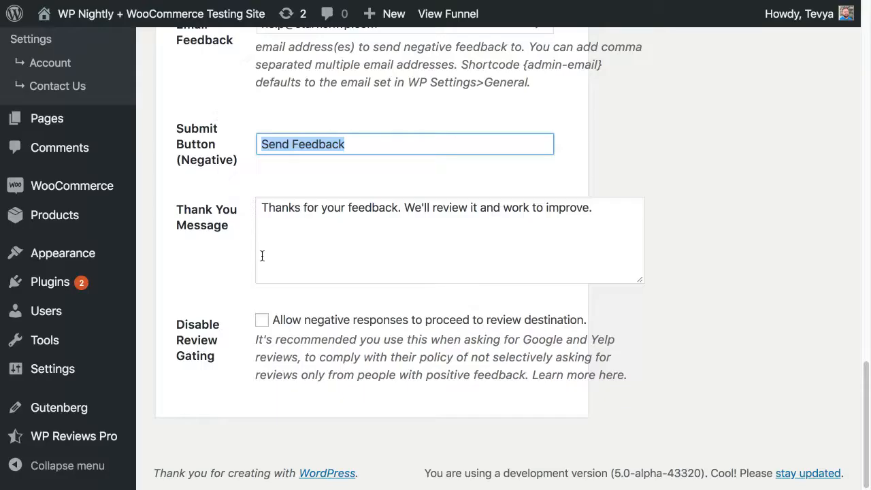
- Highlight the Thank You Message of the Negative Response settings for review, and clear the selection
left_click(322, 245)
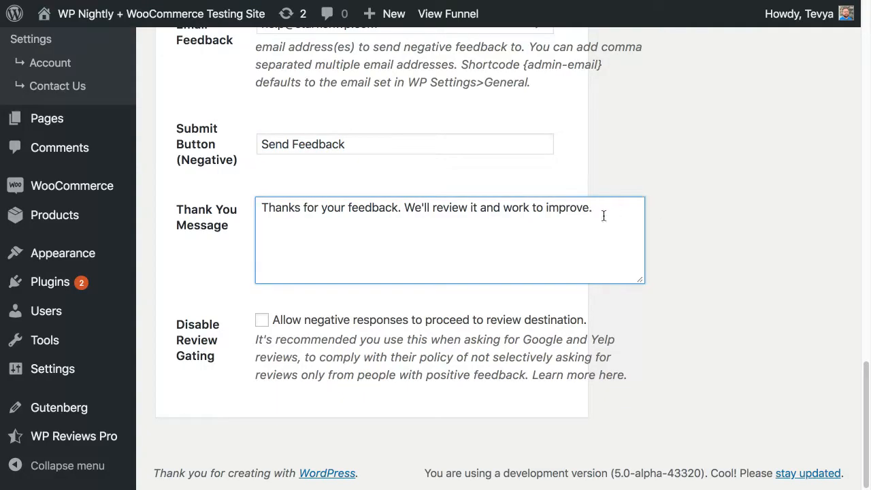
left_click_drag(612, 209, 231, 213)
left_click(340, 236)
- Disable review gating by allowing negative responses to proceed to the review destination
left_click(263, 321)
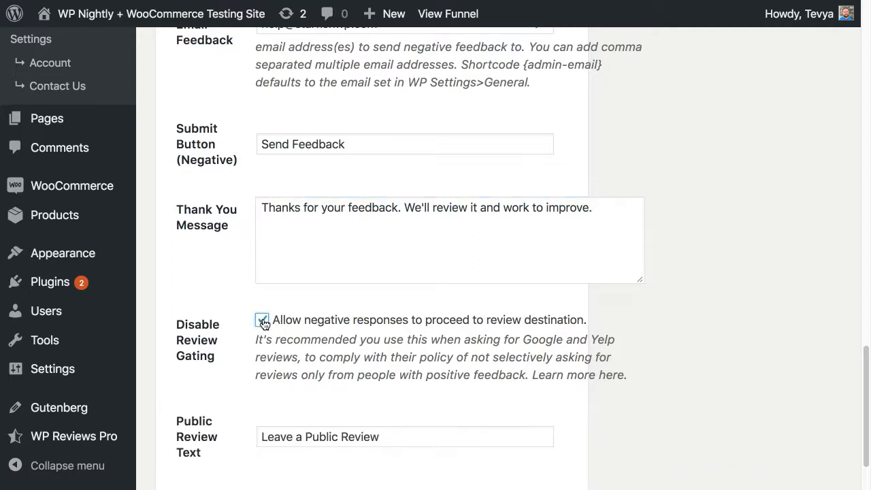
scroll(444, 332, "down", 1)
scroll(443, 332, "down", 1)
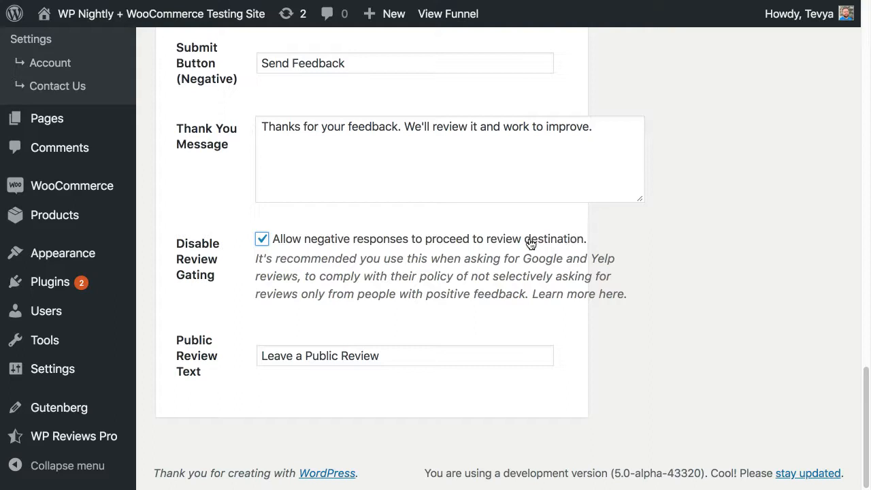
- Examine the Negative Response settings from the reviewer fields down to the Public Review Text
scroll(268, 238, "up", 3)
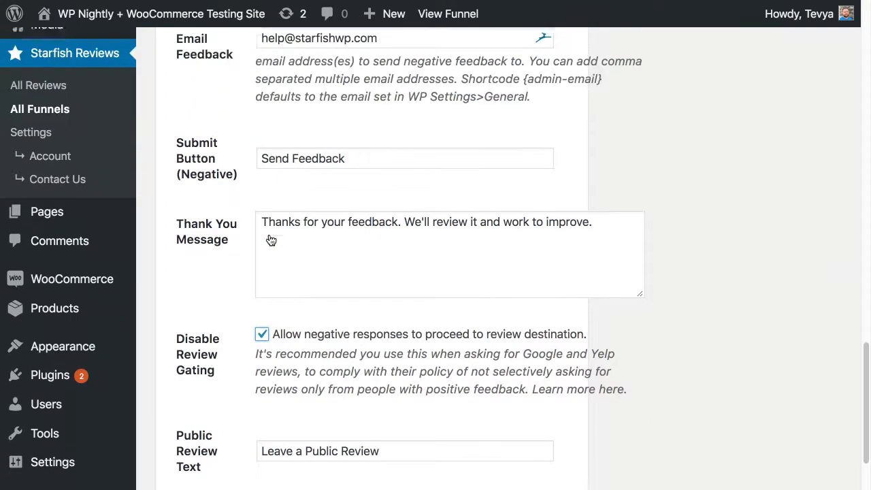
scroll(268, 241, "up", 1)
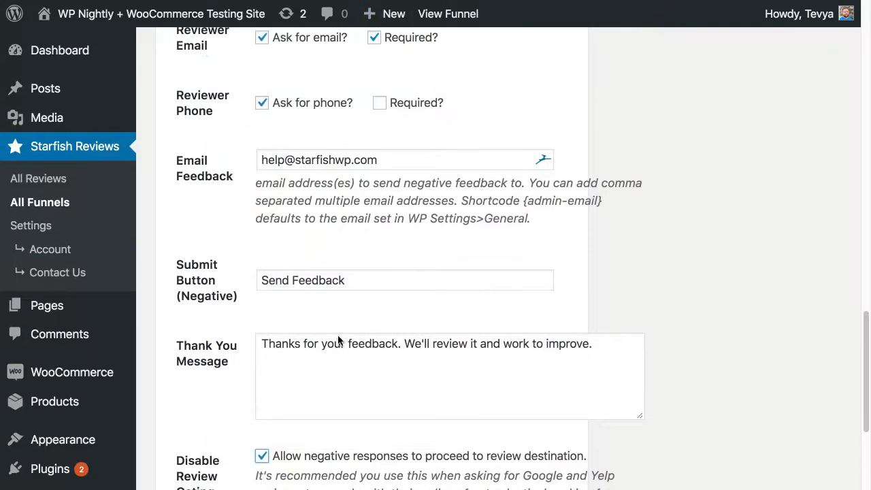
scroll(346, 367, "down", 2)
scroll(346, 368, "down", 1)
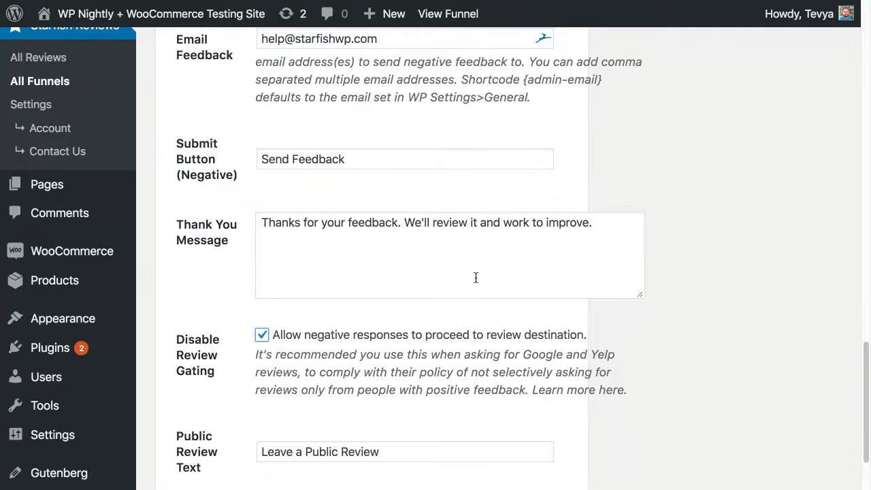
scroll(496, 223, "down", 1)
scroll(496, 223, "down", 2)
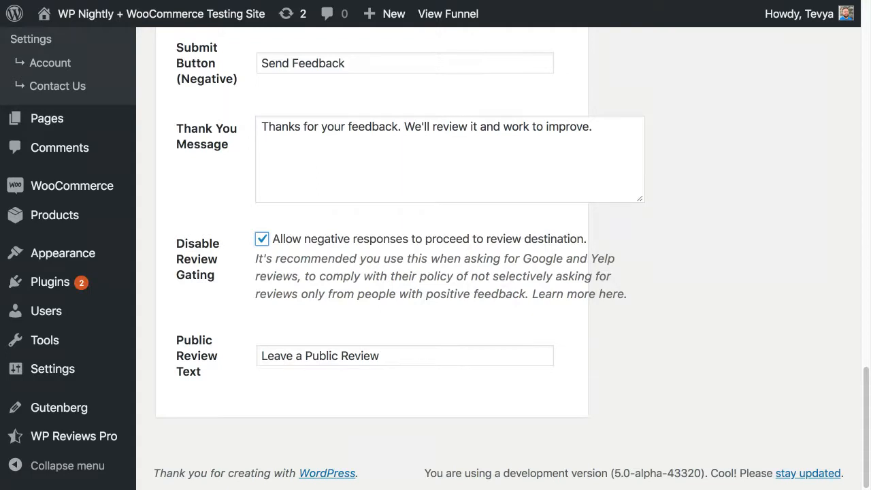
scroll(435, 258, "up", 1)
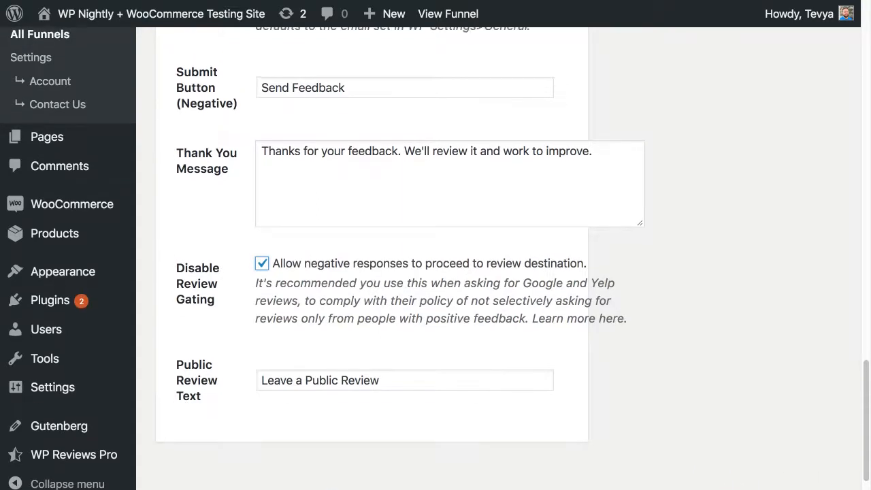
scroll(435, 258, "up", 2)
scroll(435, 259, "down", 3)
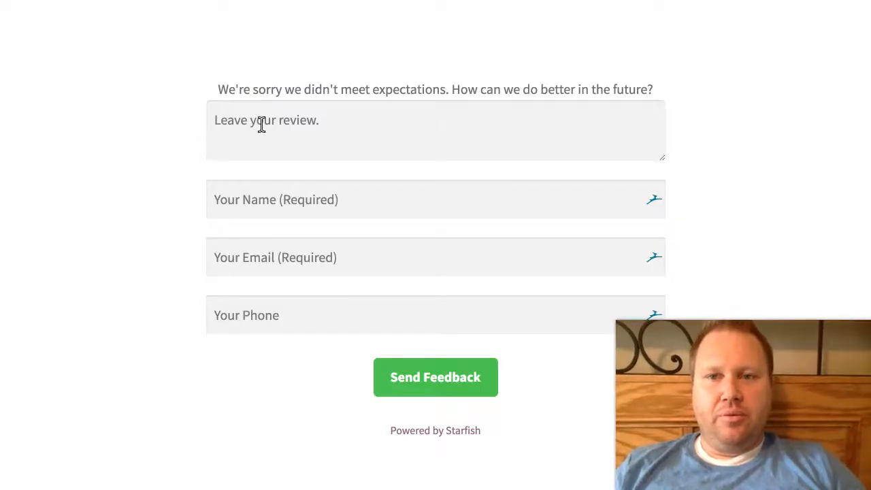
- Check the review text field of the live negative feedback form, and return to the funnel settings
left_click(248, 120)
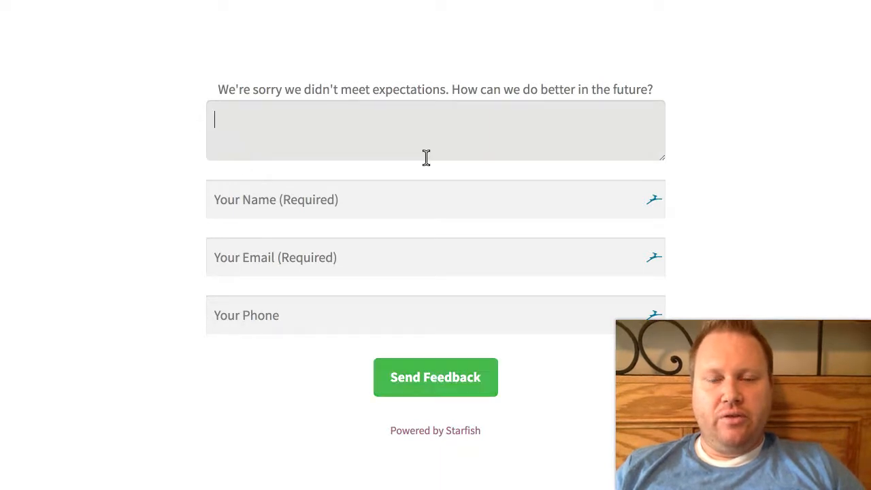
left_click(156, 8)
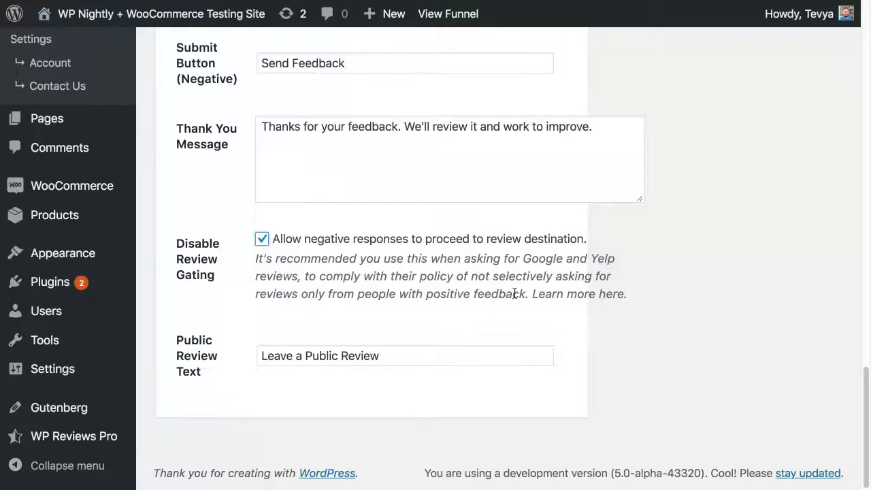
- Open the Multiple Desti funnel for editing from the list of all funnels, and go to its Positive Response settings
scroll(514, 293, "up", 10)
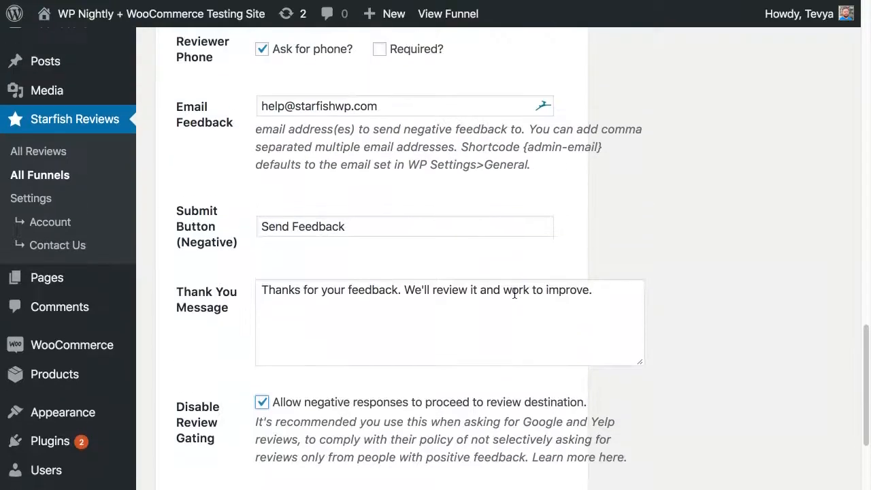
scroll(514, 293, "up", 15)
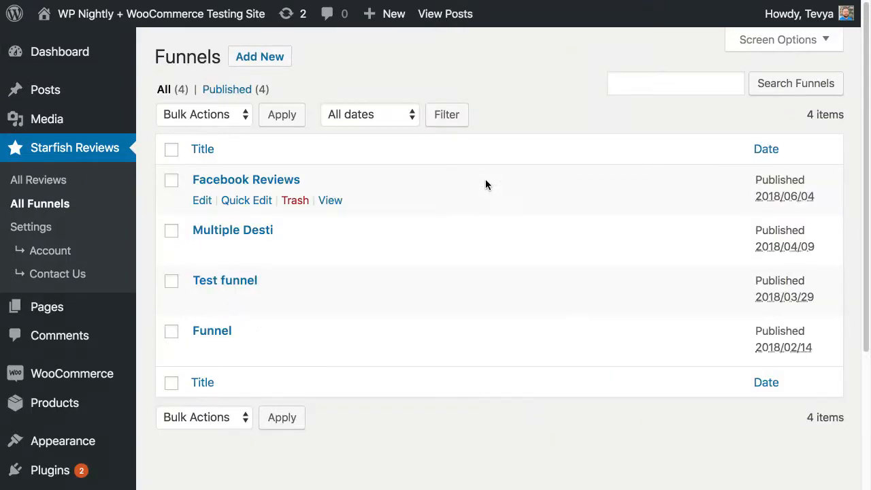
left_click(202, 251)
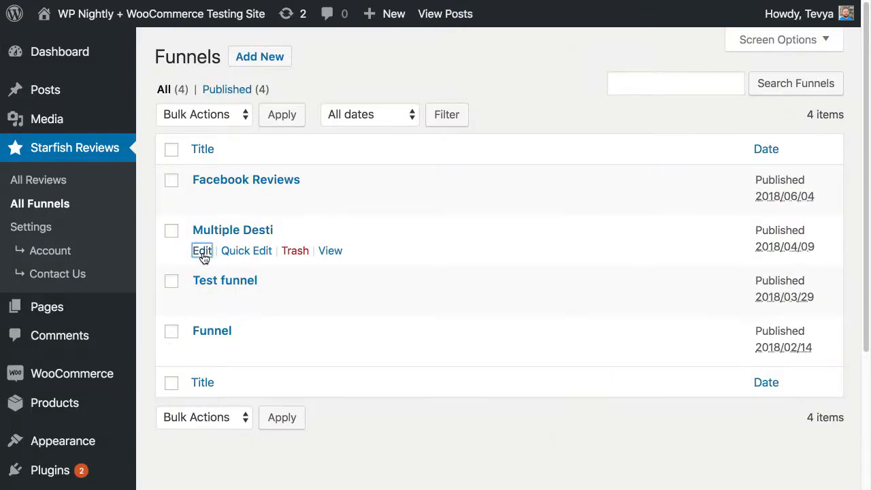
scroll(537, 270, "down", 3)
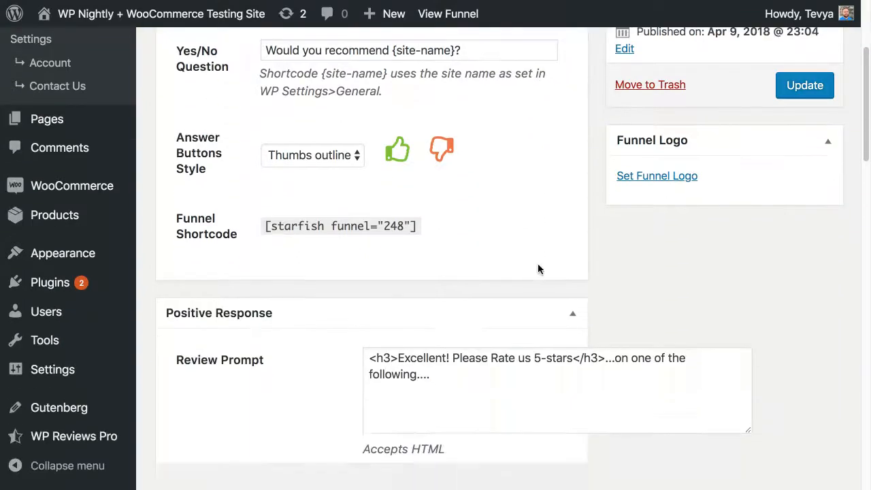
- Review the Multiple Desti funnel's Number of Destinations setting and its table of multiple review destinations
scroll(537, 269, "down", 5)
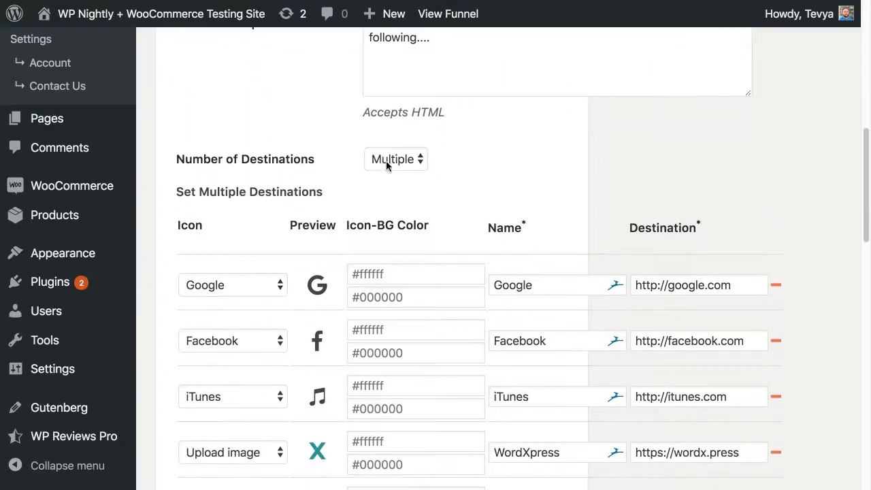
scroll(395, 160, "down", 2)
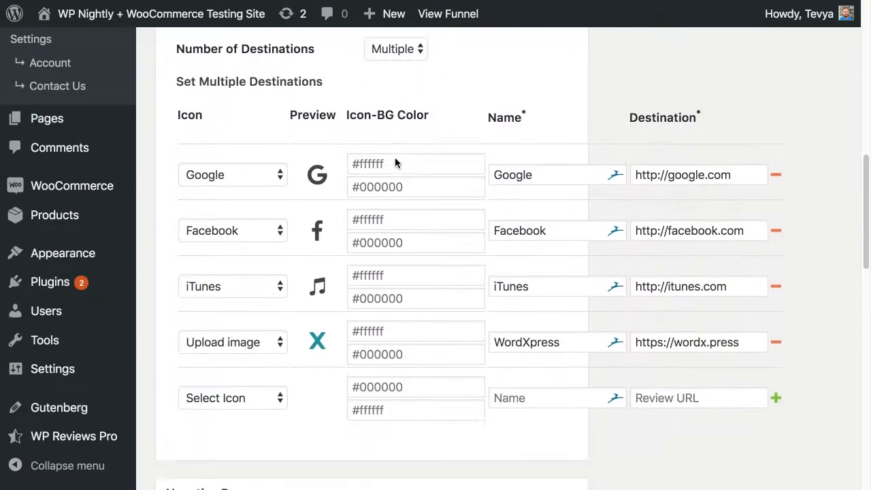
scroll(395, 162, "down", 2)
scroll(252, 102, "up", 1)
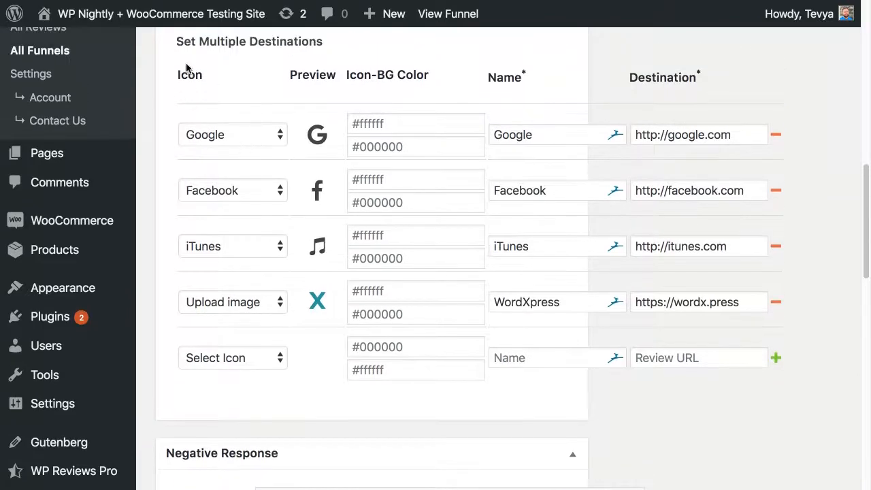
- Check the Google destination's icon, icon and background colors, name and destination URL fields
left_click(210, 136)
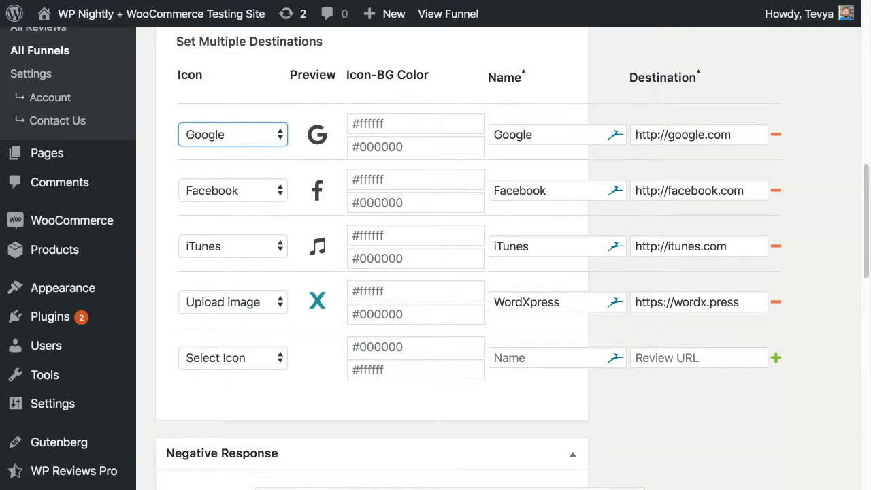
left_click(362, 125)
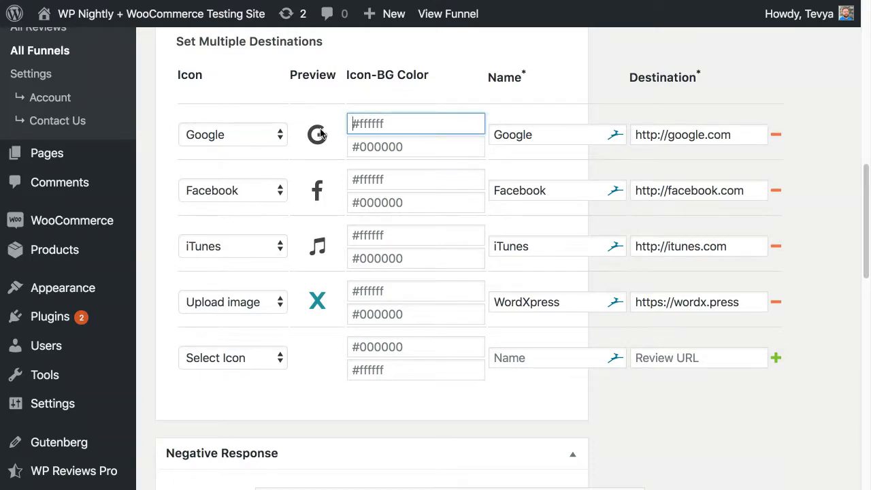
left_click(395, 146)
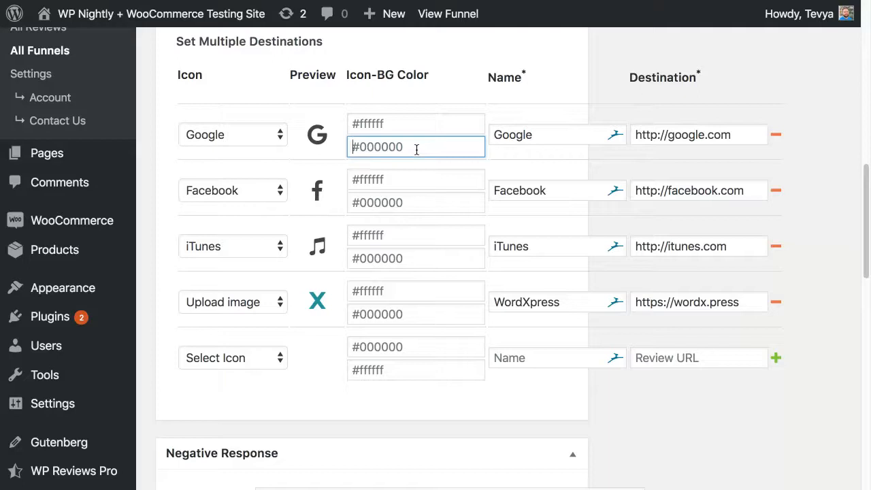
left_click(554, 134)
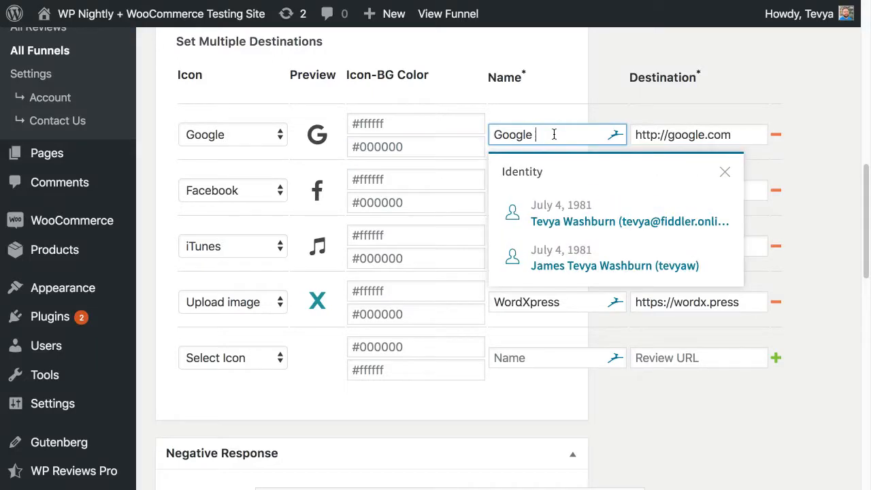
key("BackSpace")
left_click(601, 106)
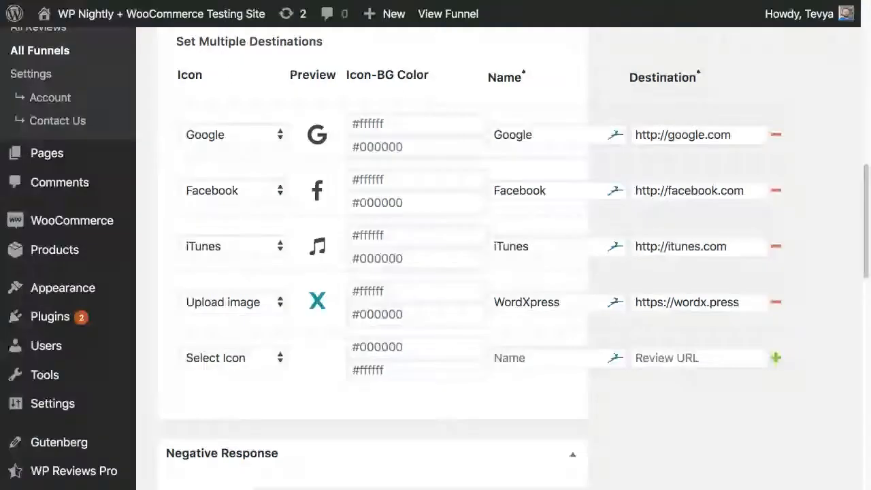
left_click(752, 139)
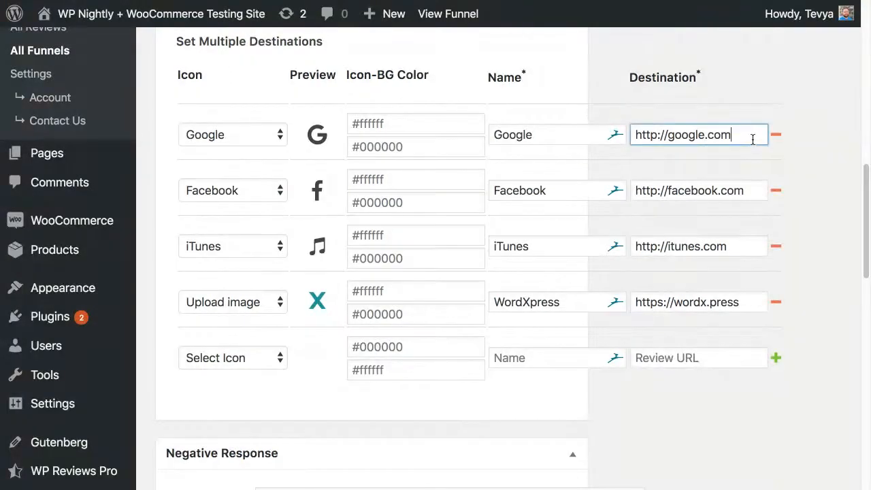
left_click_drag(752, 138, 635, 136)
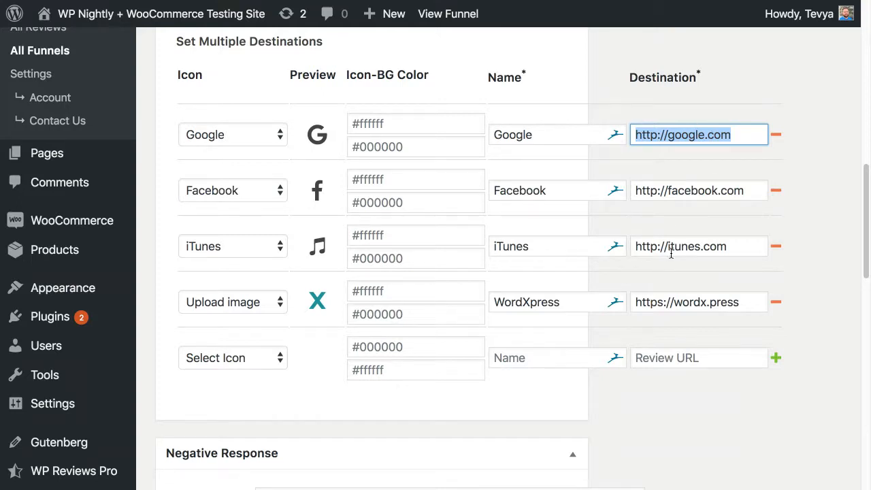
left_click(324, 7)
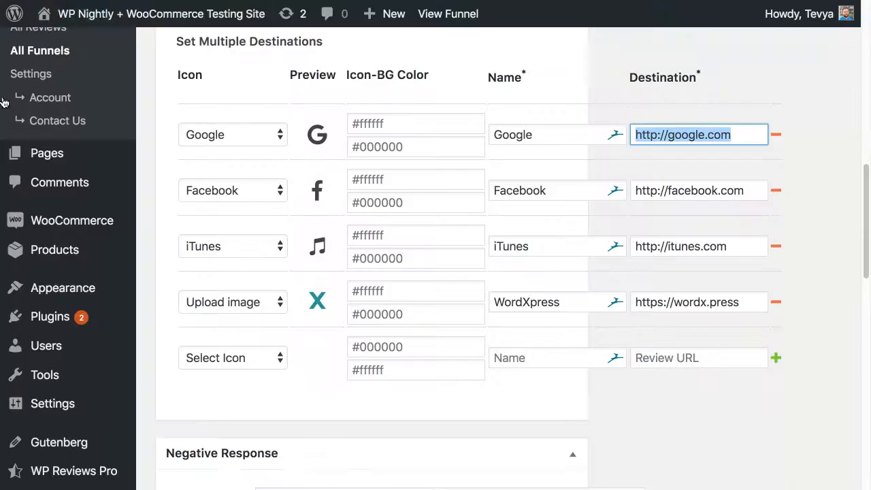
- Open the list of all reviews and examine the rating summary, chart and newest feedback entries
scroll(48, 265, "up", 3)
left_click(22, 182)
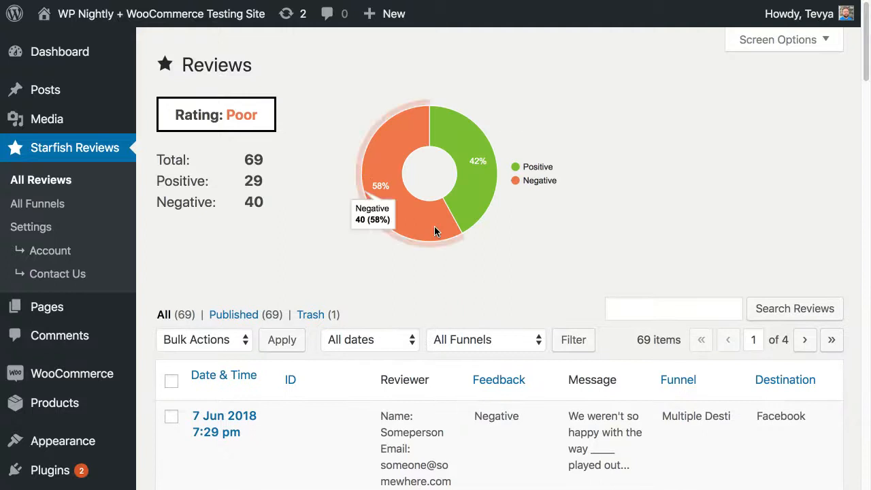
scroll(577, 297, "down", 3)
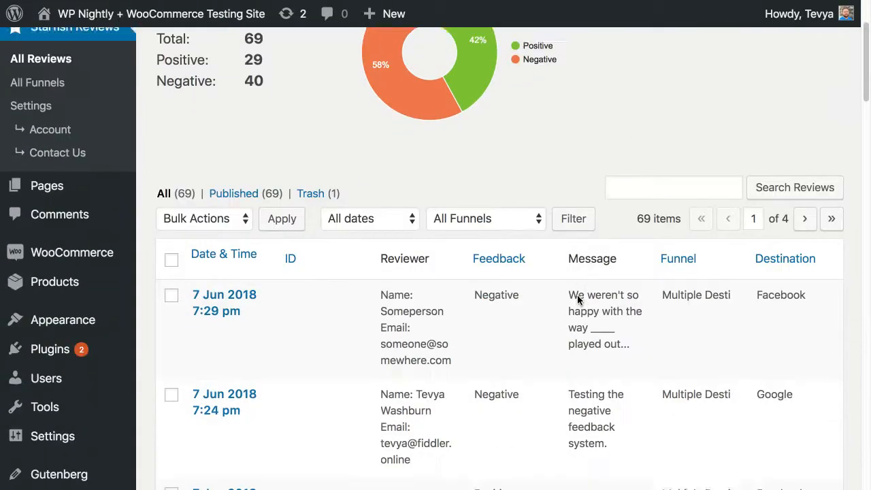
scroll(577, 300, "up", 2)
scroll(577, 300, "up", 1)
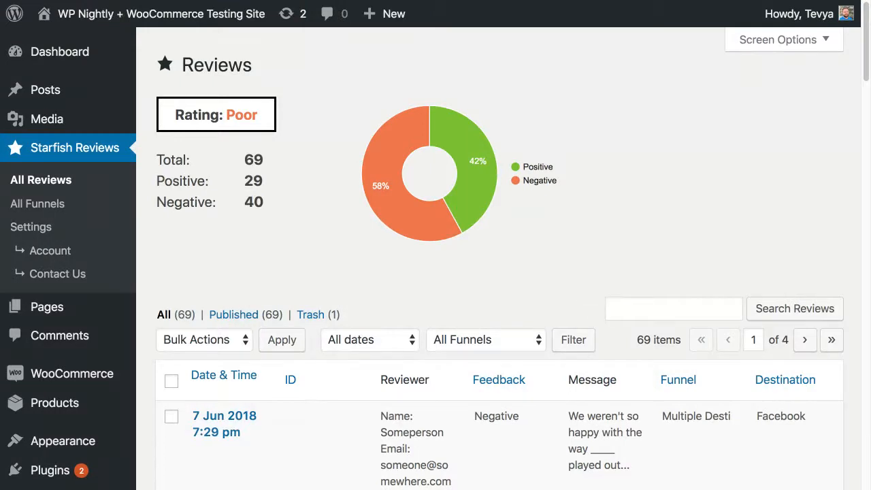
- Examine the individual review entries, including the feedback, message, funnel and destination columns
scroll(584, 272, "down", 5)
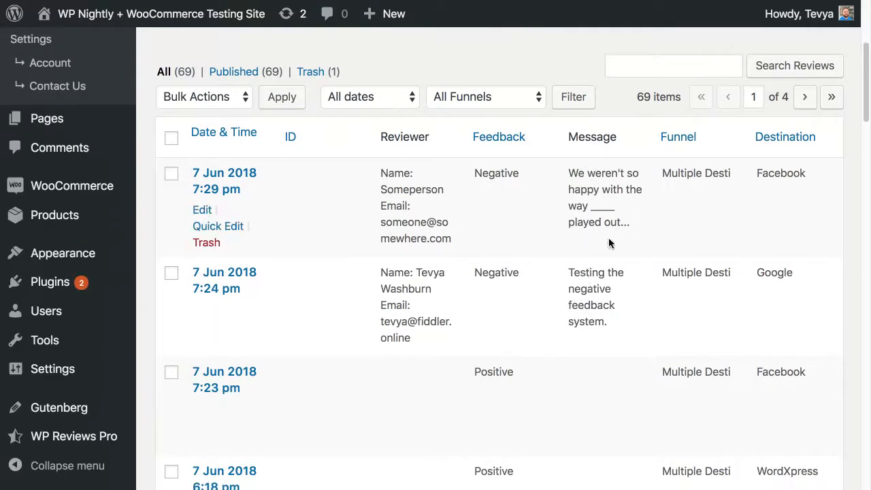
scroll(614, 299, "down", 3)
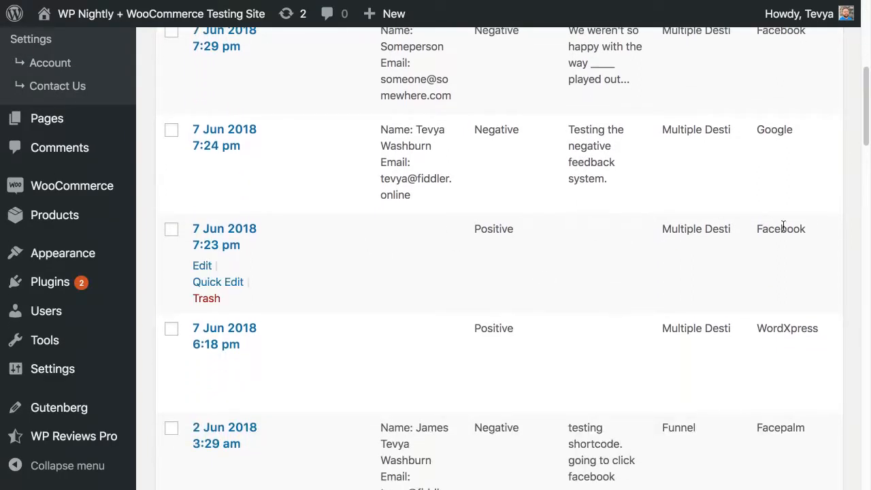
double_click(755, 229)
left_click(754, 230)
scroll(504, 238, "up", 8)
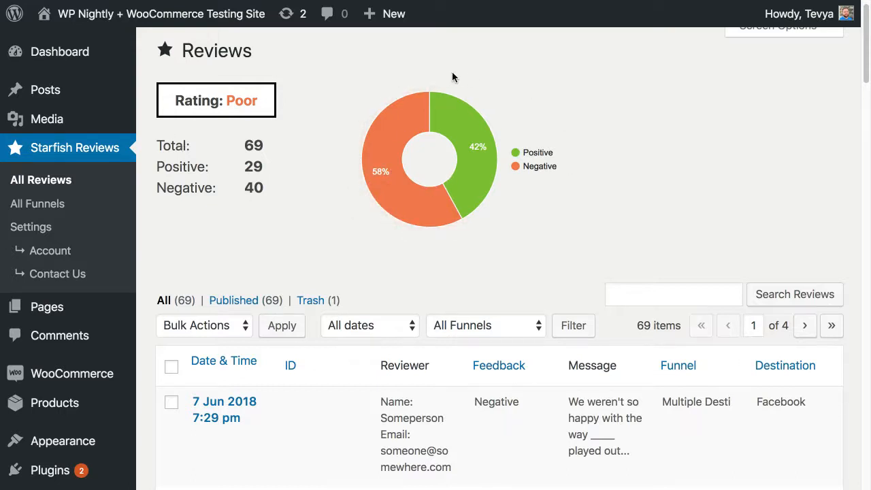
- Filter the reviews list to show only the Multiple Desti funnel
scroll(388, 265, "down", 1)
scroll(389, 272, "down", 1)
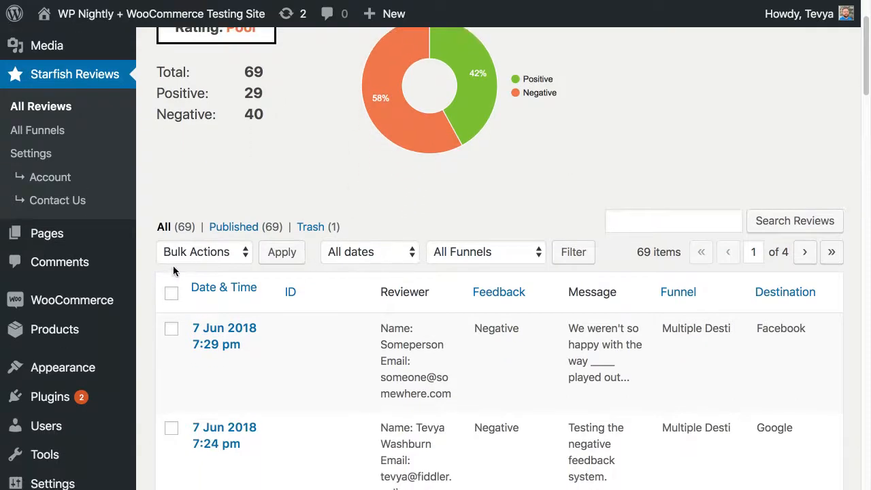
left_click(469, 259)
left_click(472, 266)
left_click(572, 257)
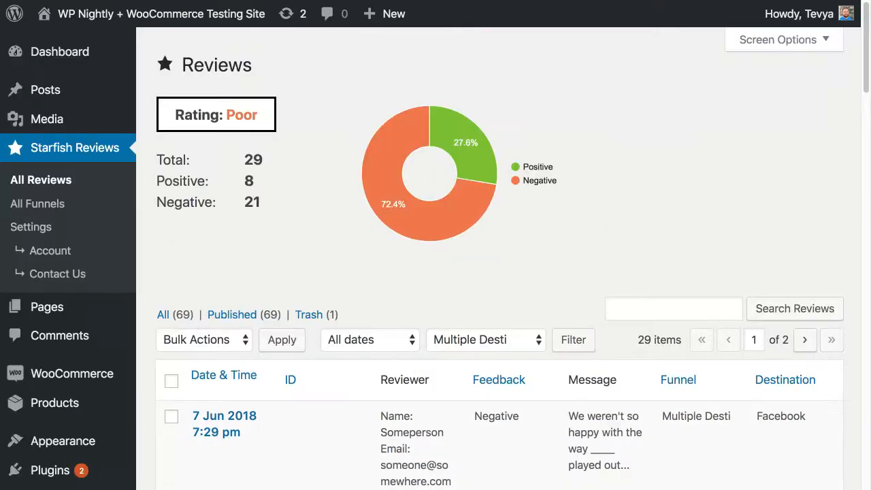
- Examine the filtered funnel's statistics and entries, and check the bulk action and date filter controls
scroll(558, 265, "down", 1)
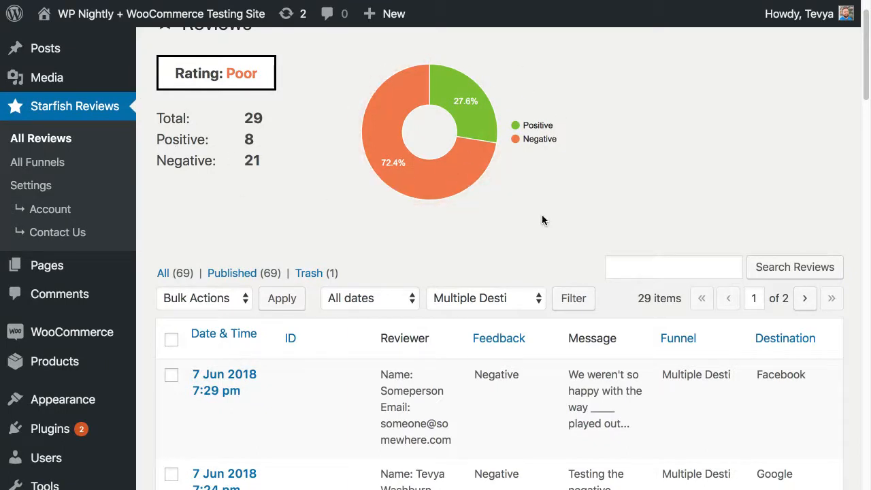
scroll(542, 214, "down", 4)
scroll(541, 214, "down", 3)
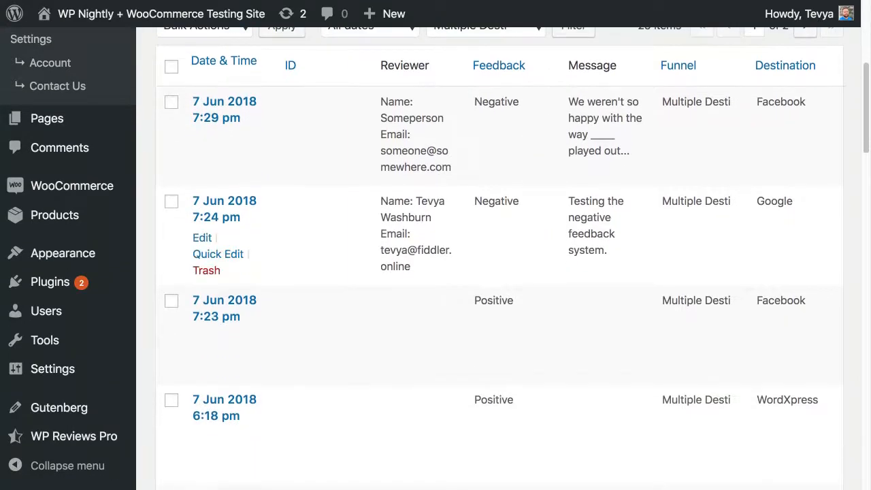
scroll(541, 214, "up", 6)
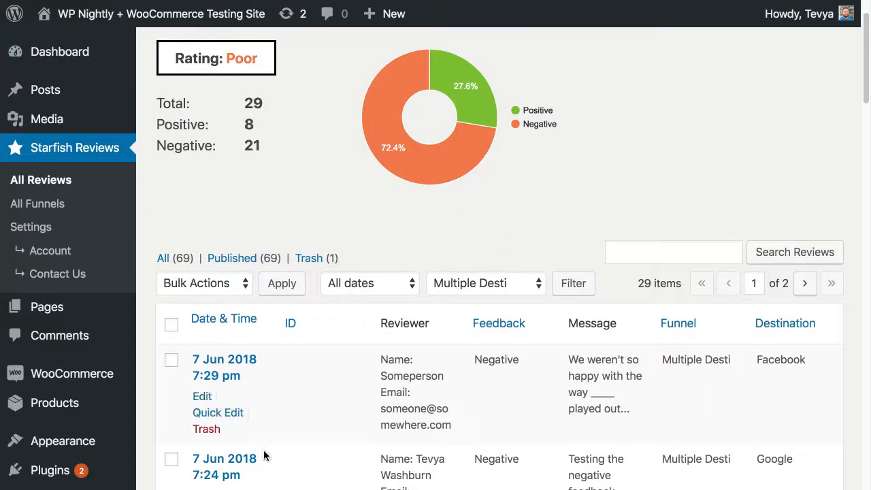
left_click(212, 286)
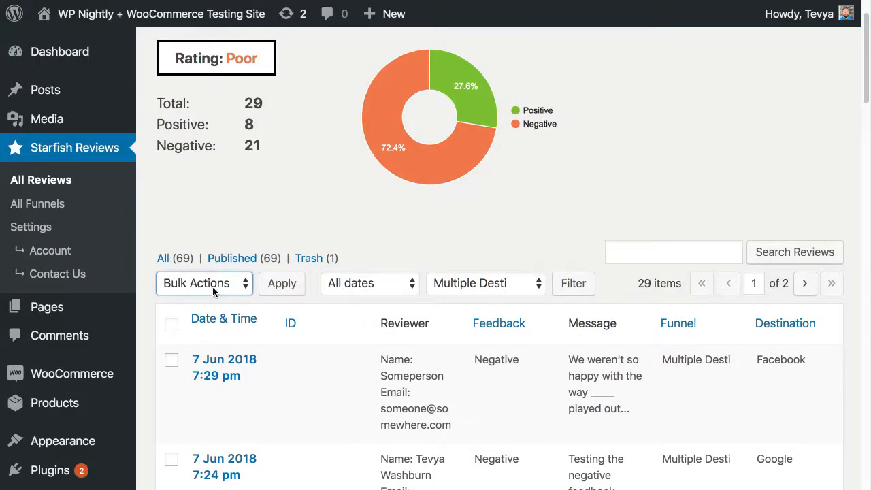
left_click(391, 287)
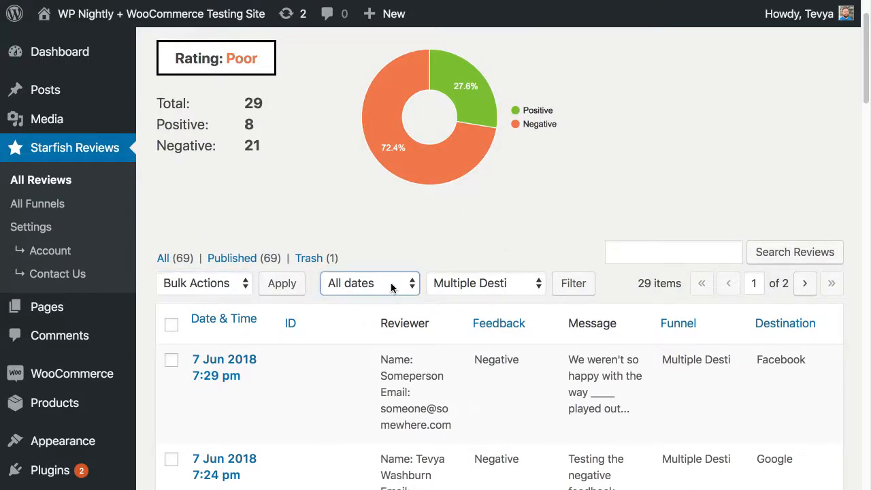
key("Tab")
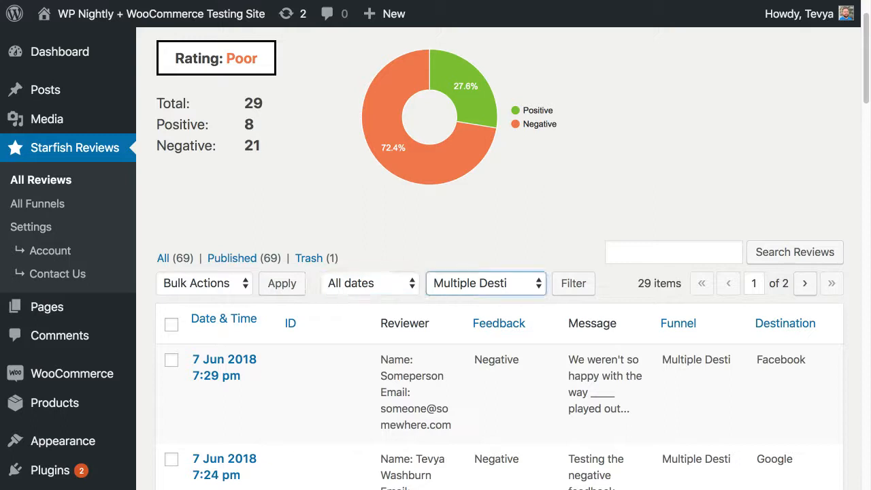
- Open the Starfish Reviews settings and look over the options from the Review Page Slug to the Message Template
left_click(28, 231)
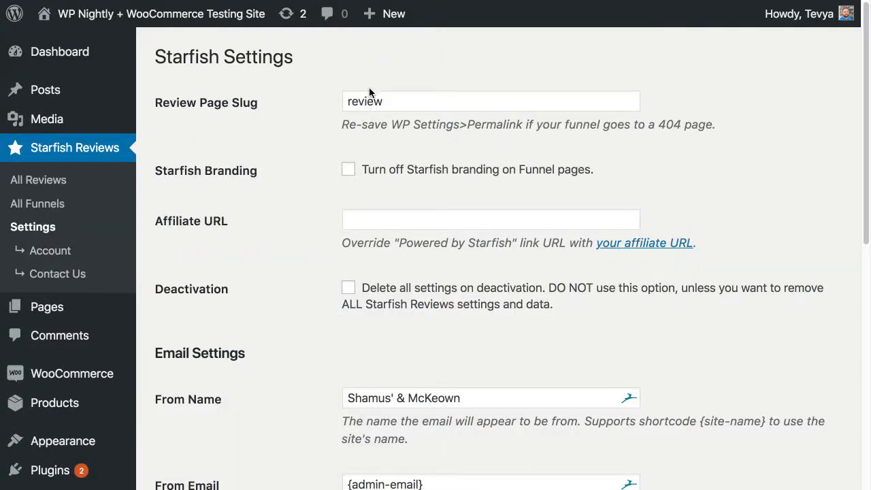
scroll(310, 388, "down", 6)
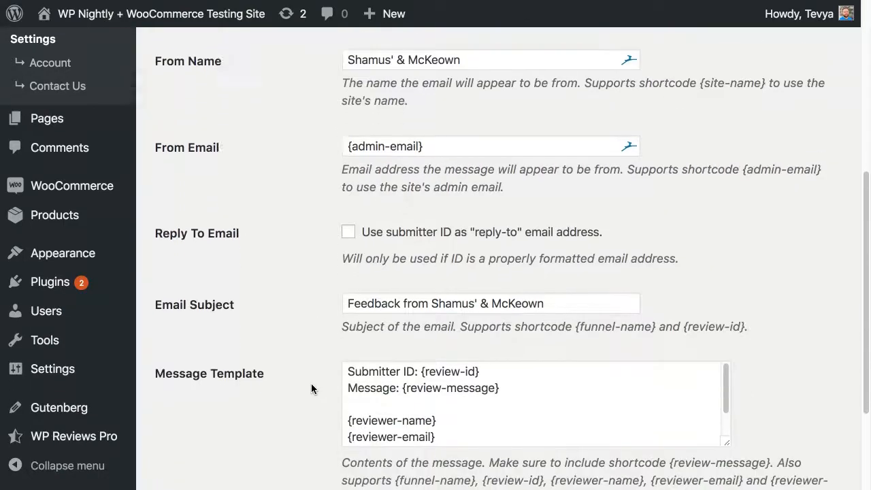
scroll(311, 383, "down", 2)
scroll(311, 383, "up", 3)
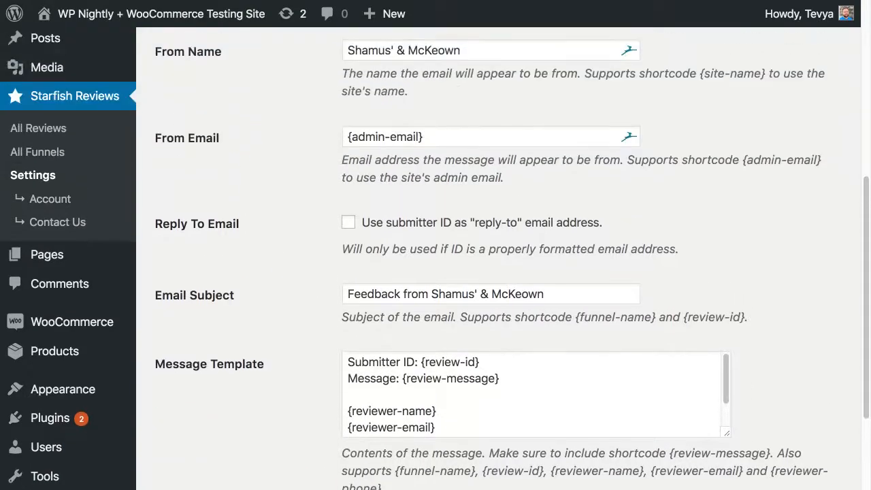
scroll(374, 222, "up", 5)
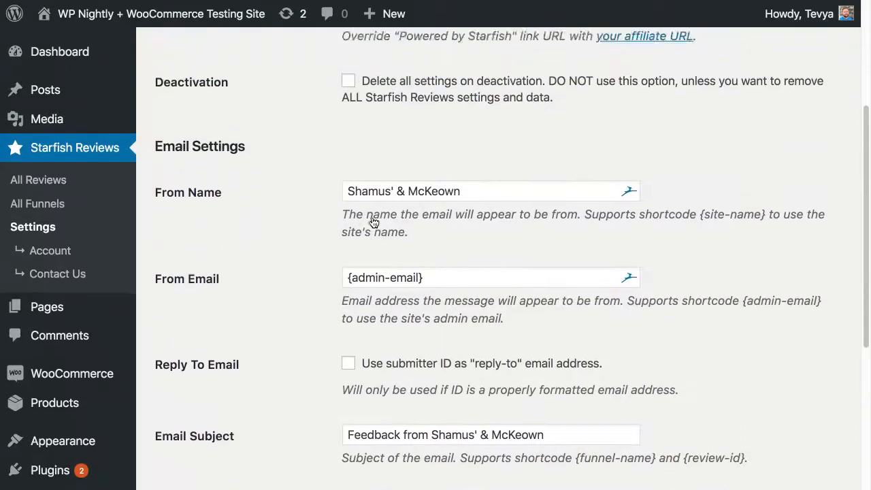
scroll(373, 223, "up", 2)
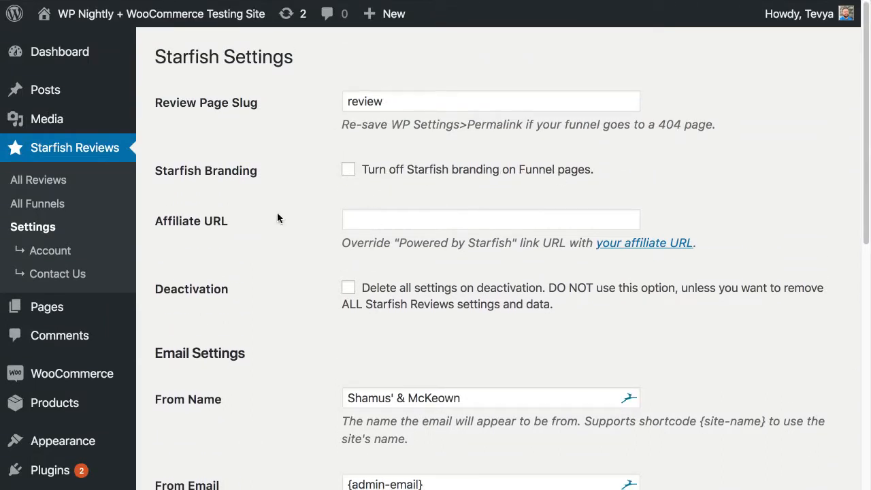
- Inspect the Affiliate URL field, the Deactivation option and the Email Settings in the Starfish settings
left_click(385, 226)
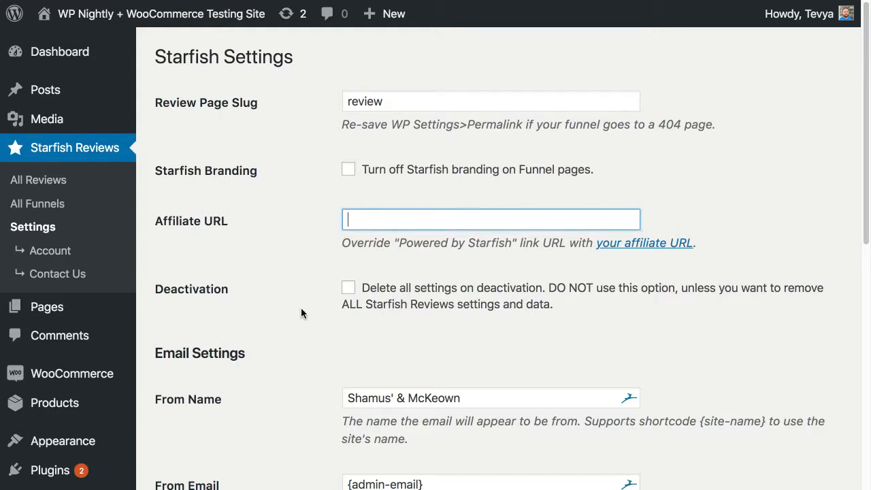
scroll(297, 330, "down", 2)
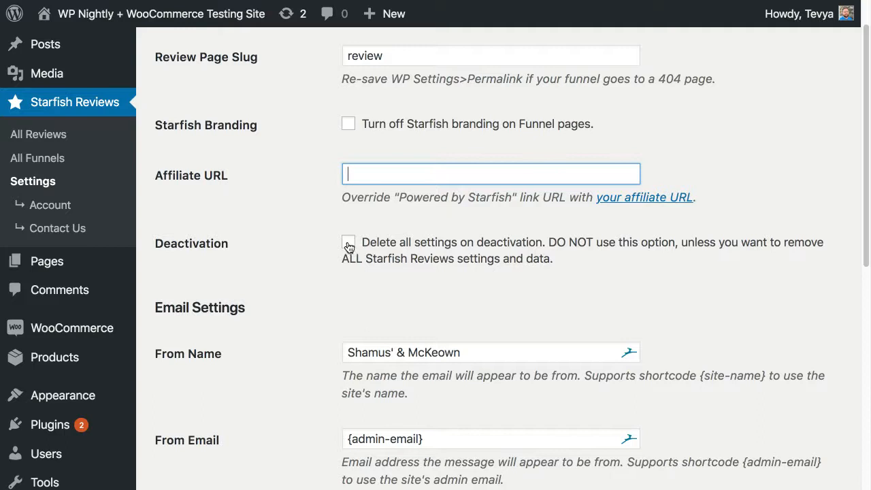
scroll(305, 342, "down", 6)
scroll(272, 252, "up", 2)
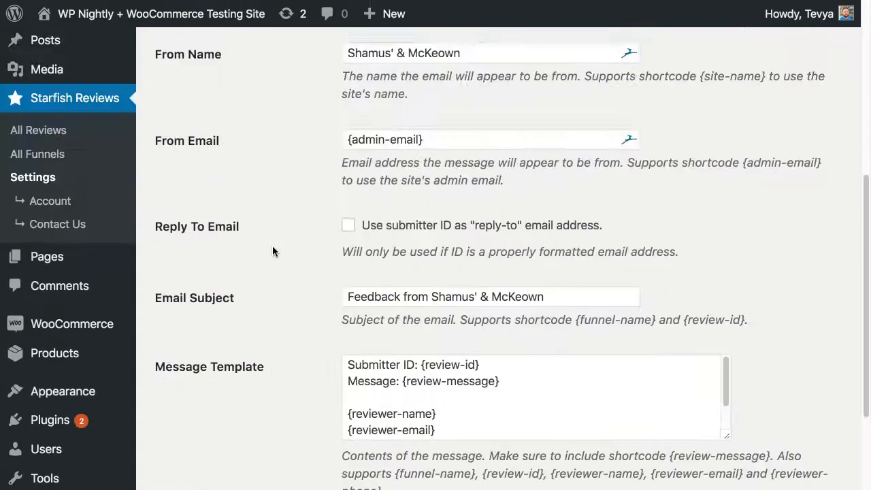
scroll(139, 347, "up", 5)
scroll(138, 347, "down", 2)
scroll(139, 347, "up", 2)
- View the Starfish Reviews account details, and return to the list of all reviews
left_click(48, 219)
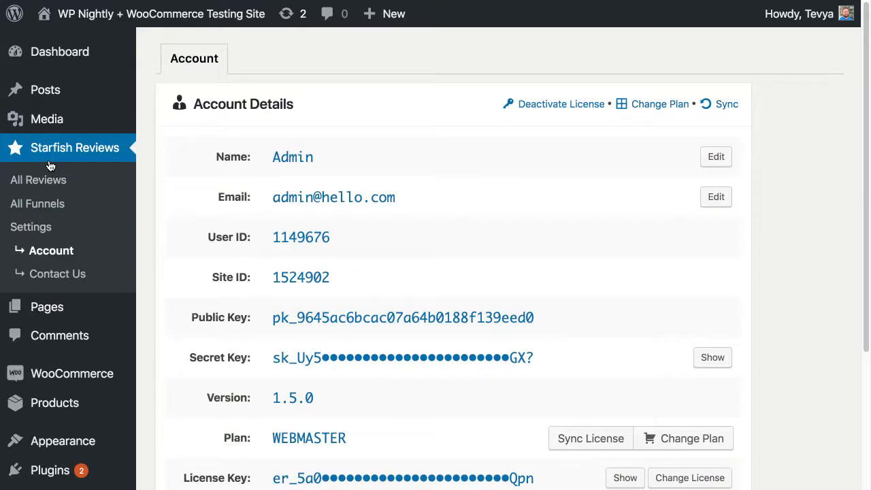
scroll(202, 354, "down", 5)
scroll(203, 354, "up", 5)
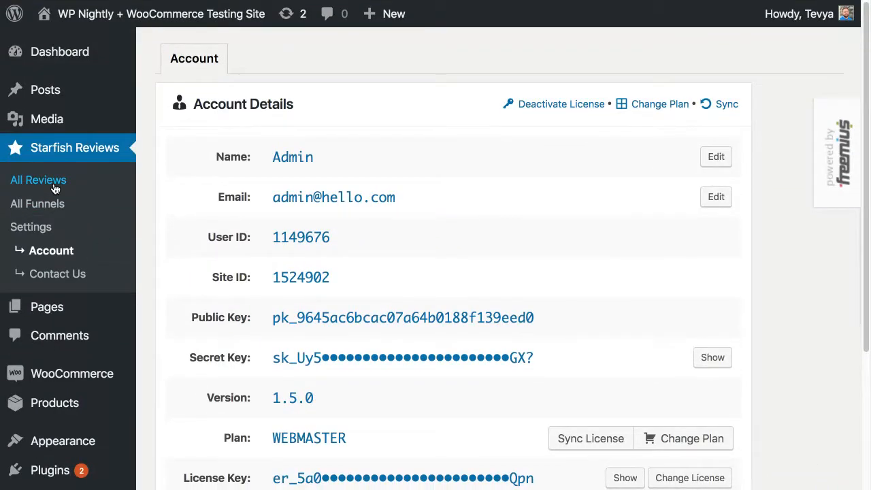
left_click(53, 185)
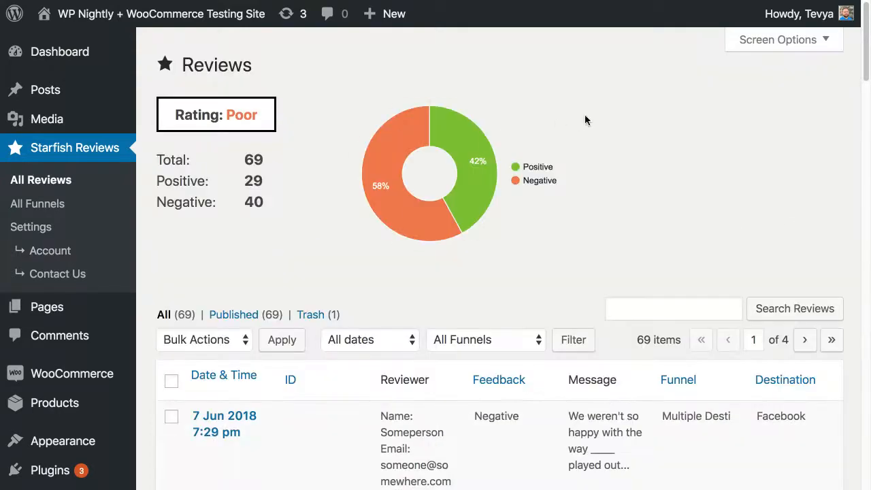